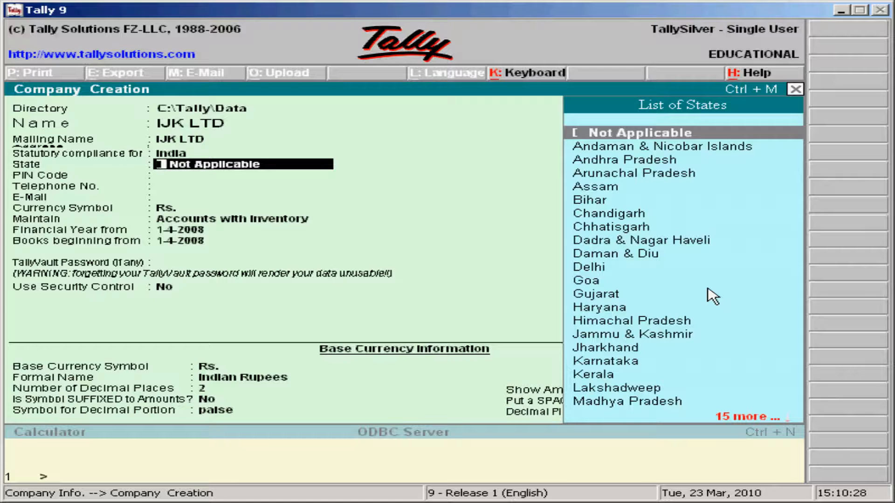
Set the company's state to Andhra Pradesh, leave the contact fields blank and keep Accounts with Inventory as the type maintained
key("Down")
key("Down")
key("Return")
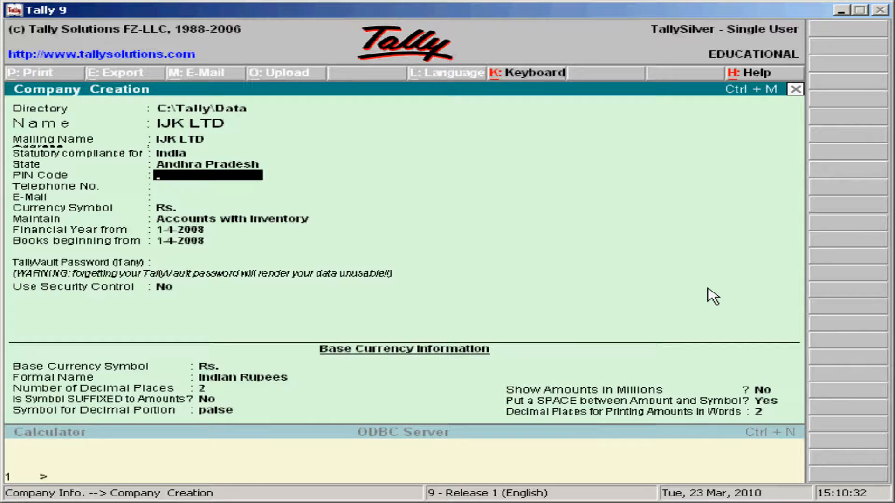
key("Return")
key("Return")
key("Return")
key("Return")
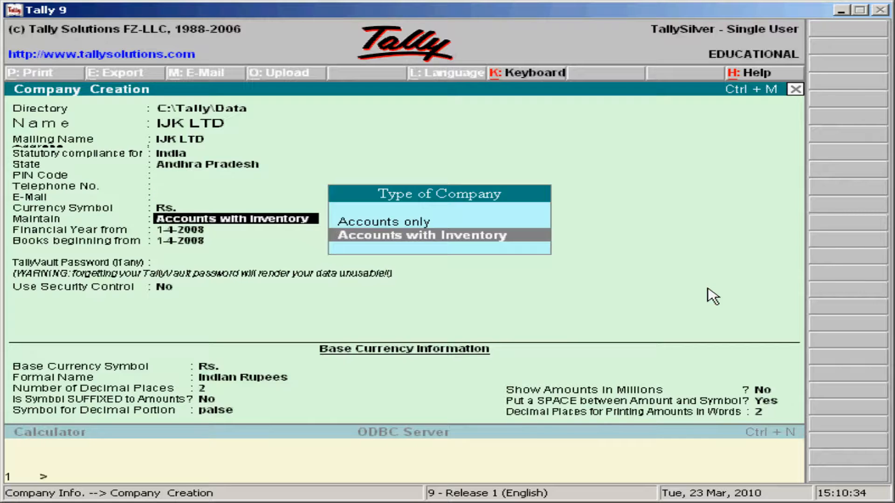
key("Return")
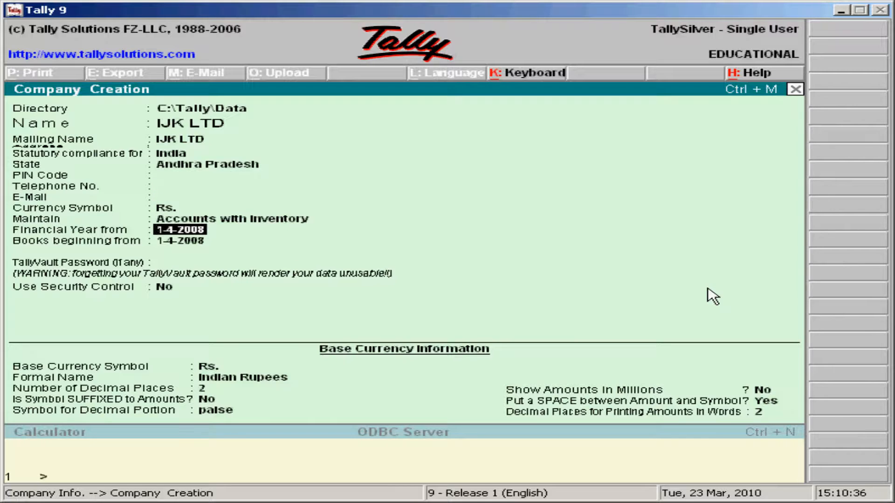
Keep 1-4-2008 as the start of the financial year and books, leaving the TallyVault password blank
key("Return")
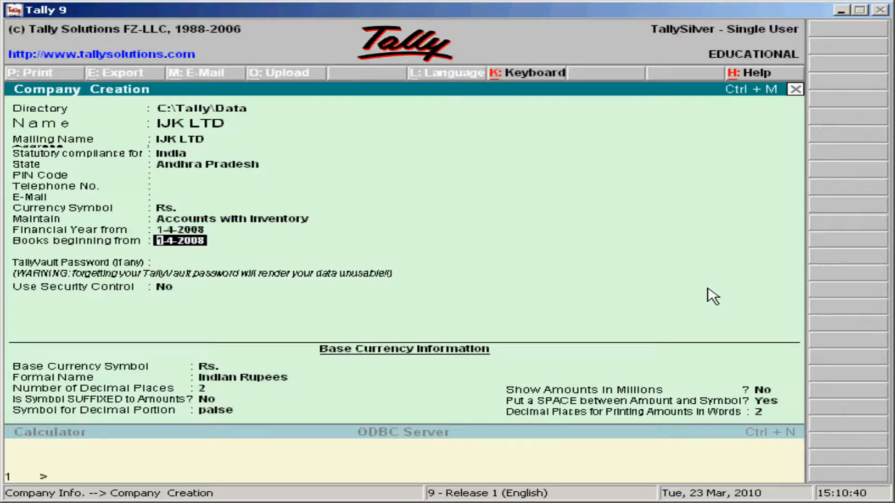
key("Return")
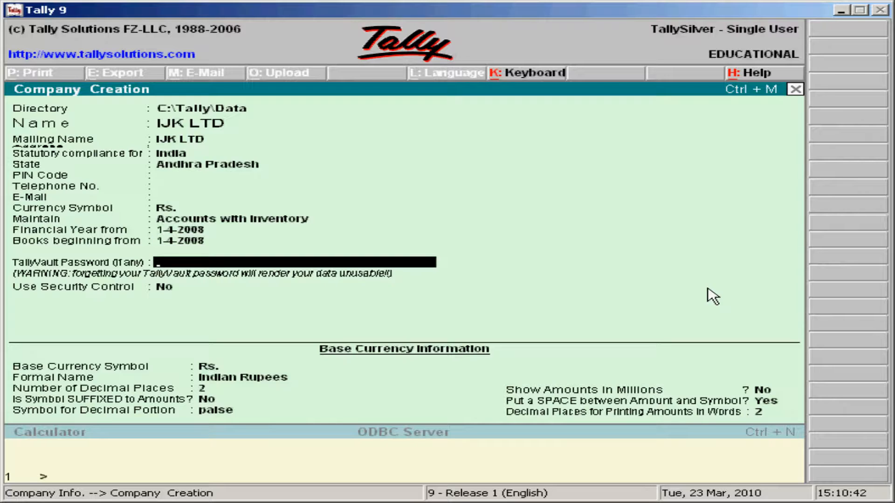
key("Return")
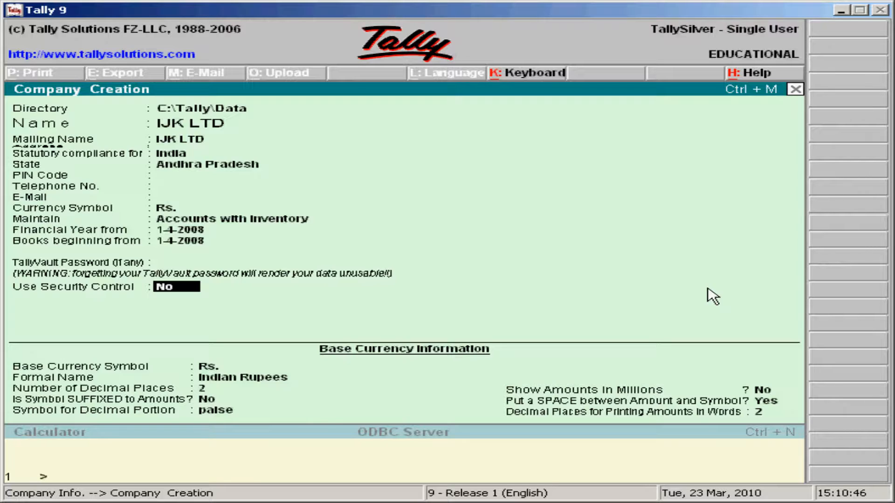
Keep security control off and the default Indian Rupees base currency settings, and save the new company
key("Return")
key("Return")
key("Return")
key("Return")
key("Return")
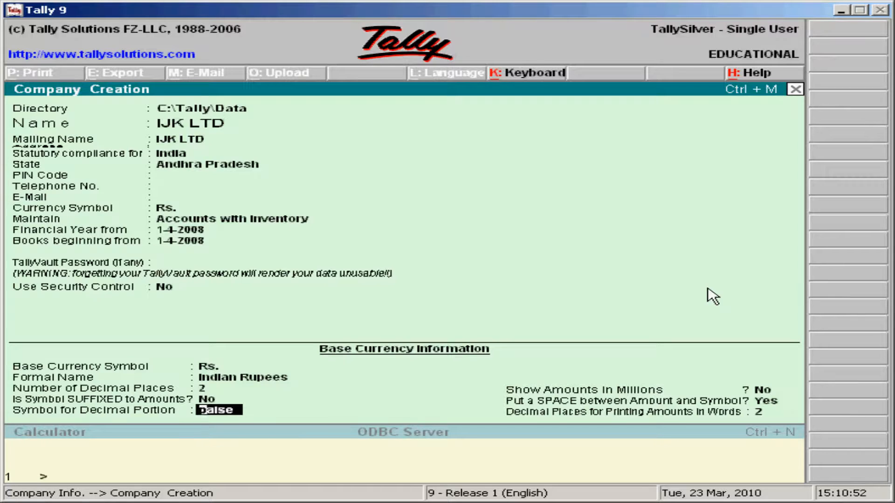
key("Return")
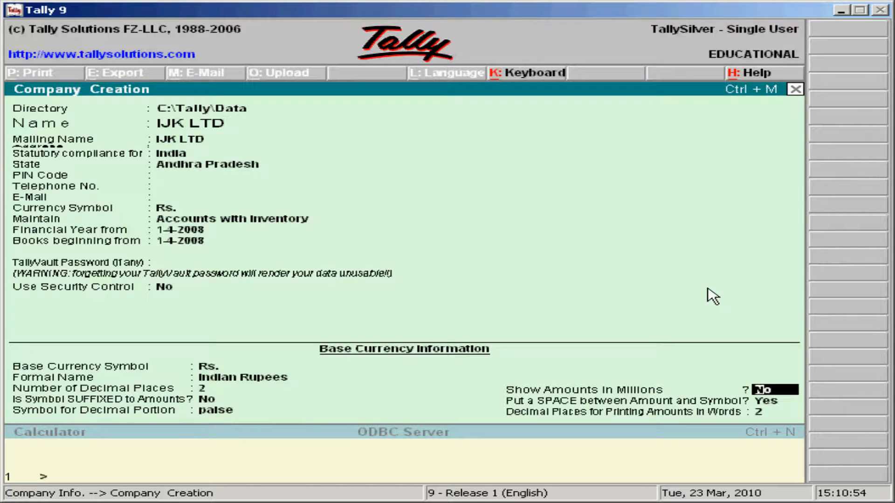
key("Return")
key("Return")
key("Return")
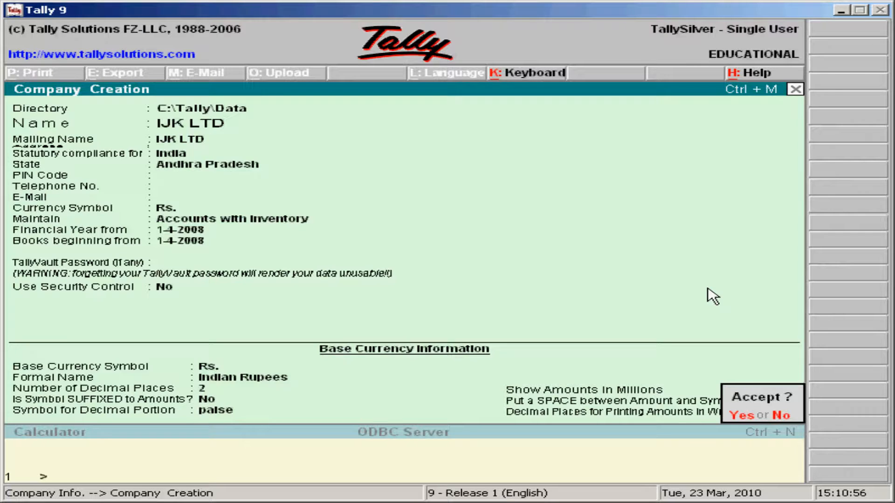
key("Return")
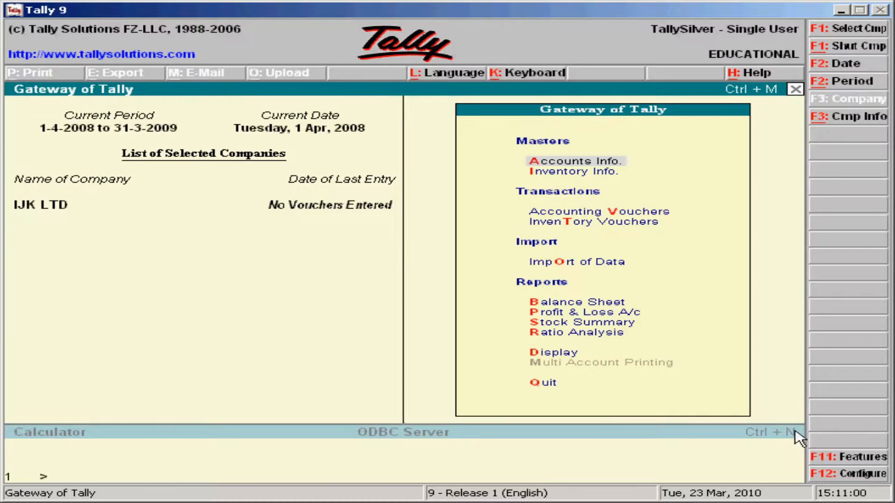
In the company's Statutory & Taxation features, enable Dealer - Excise and choose to set its excise details
left_click(829, 461)
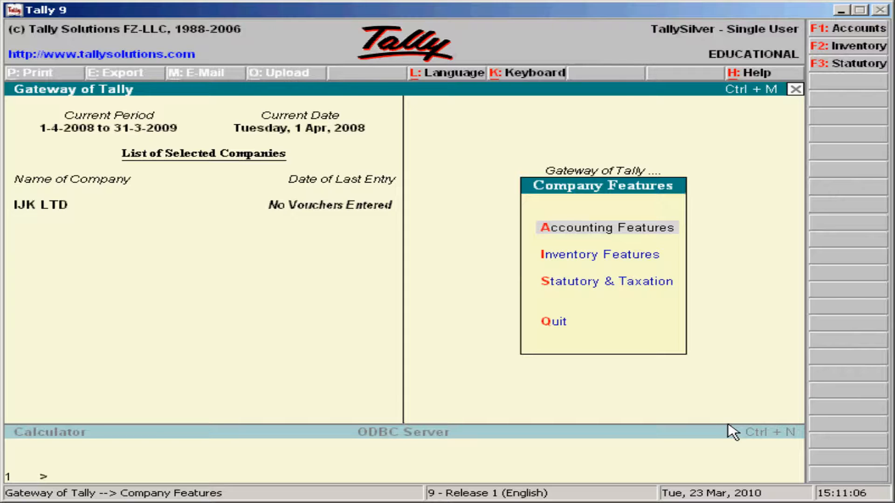
key("Down")
key("Down")
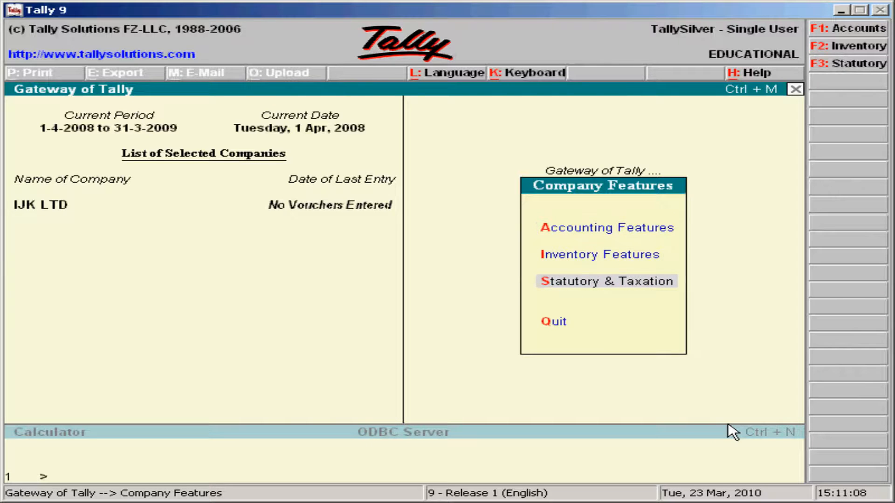
key("Return")
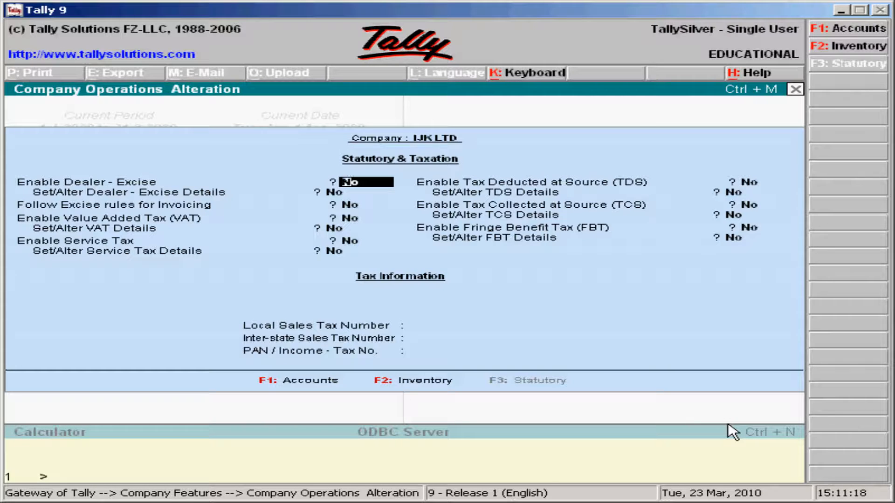
type("YES")
key("Return")
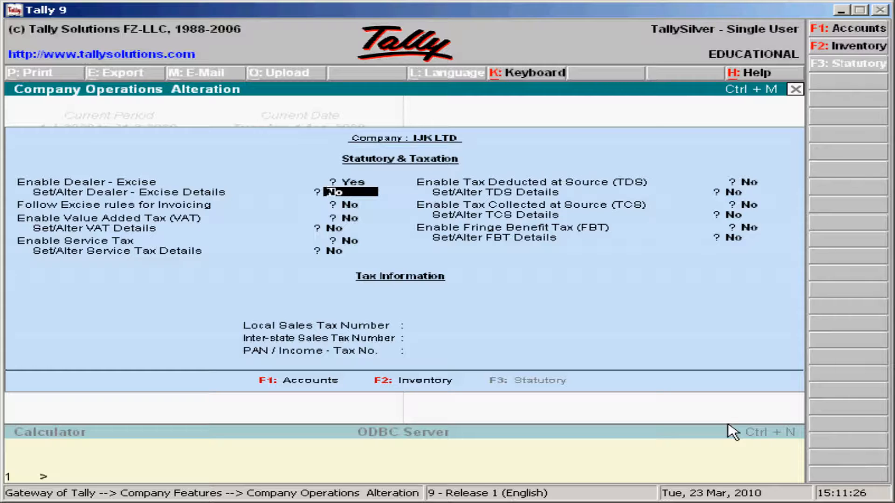
type("YES")
key("Return")
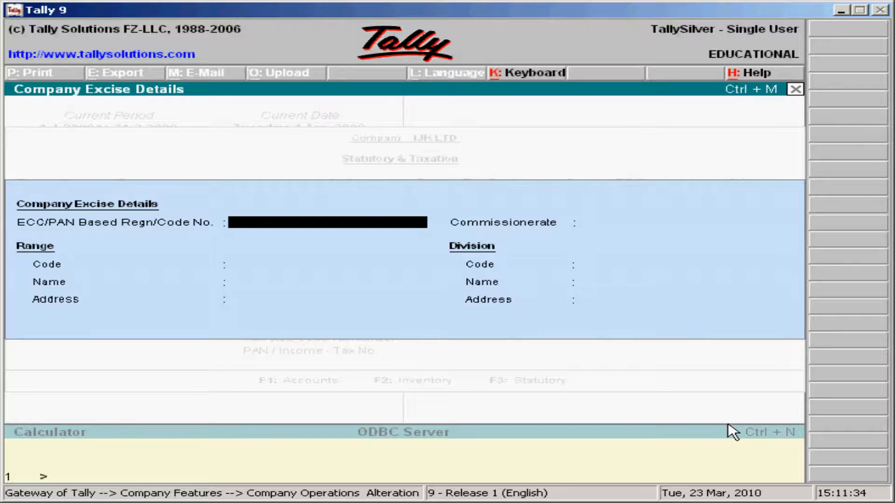
Enter the company's excise registration number, and fill in the range with code 23, name RANGE 2 and its address
type("45645")
key("Return")
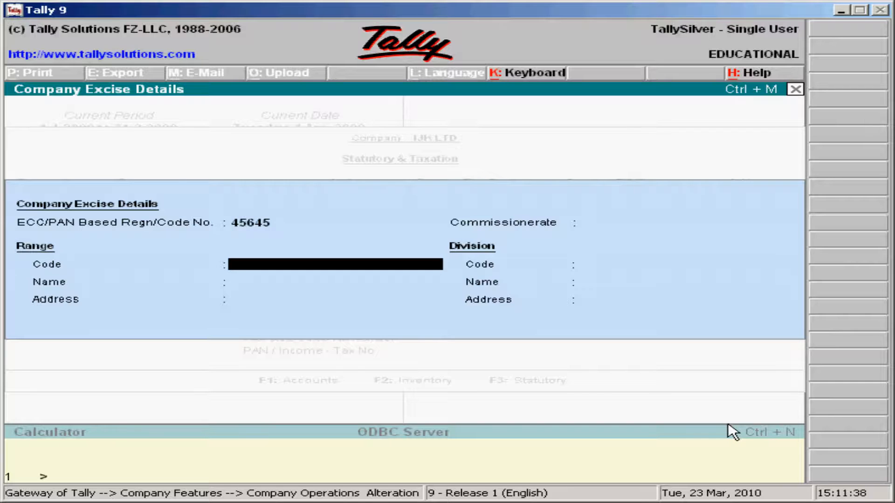
type("23")
key("Return")
type("RA")
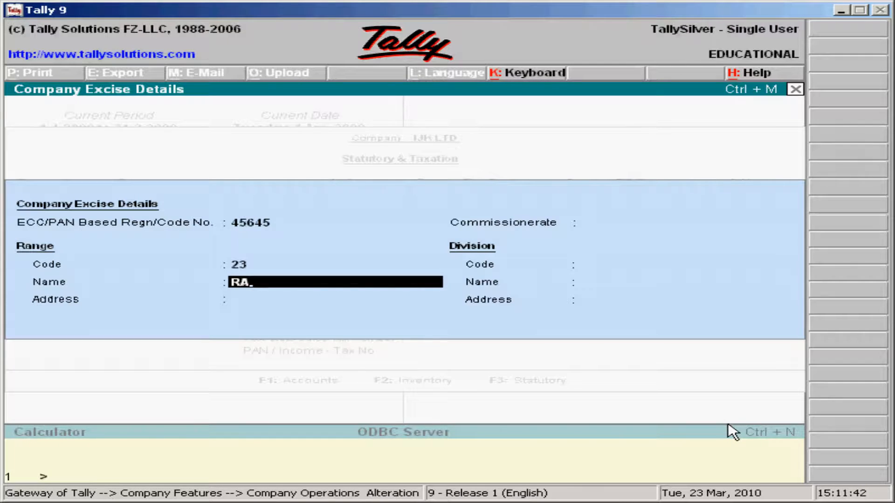
type("NGE 2")
key("Return")
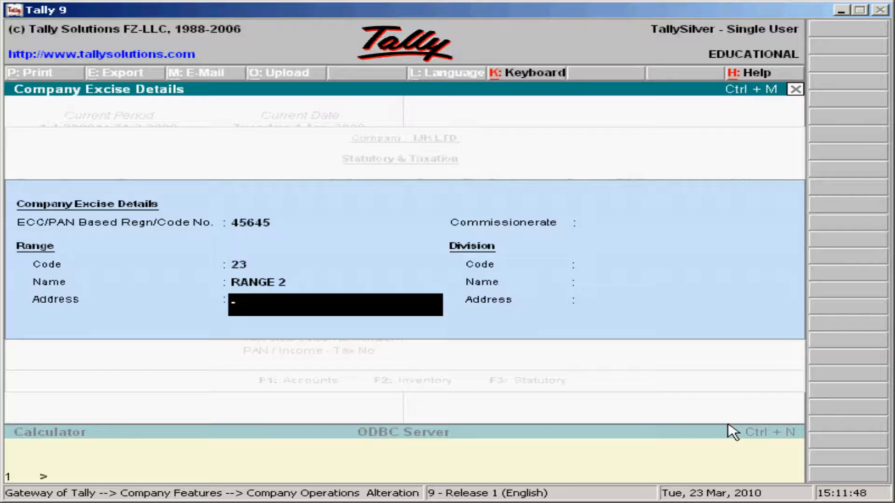
type("HYD")
key("Return")
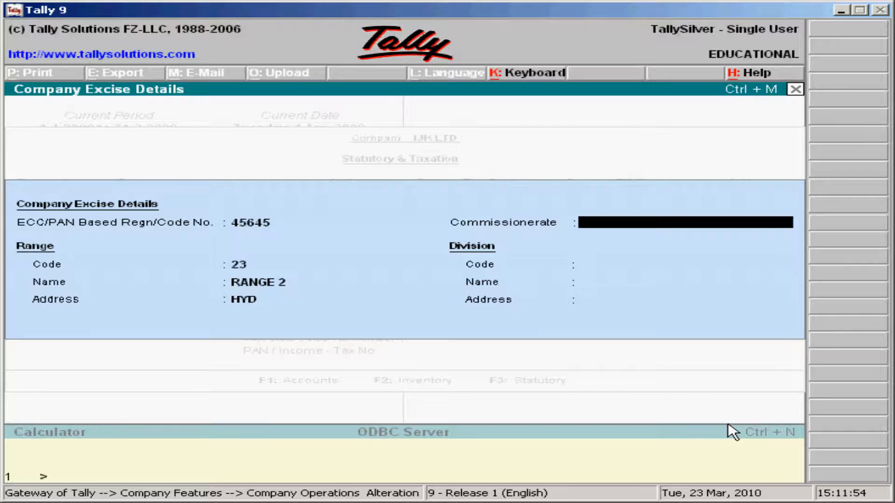
Set the Commissionerate to CIRCLE 2, fill in the division with code 56, name RANGE 2 and its address, and save the excise details
type("CIRCLE 2")
key("Return")
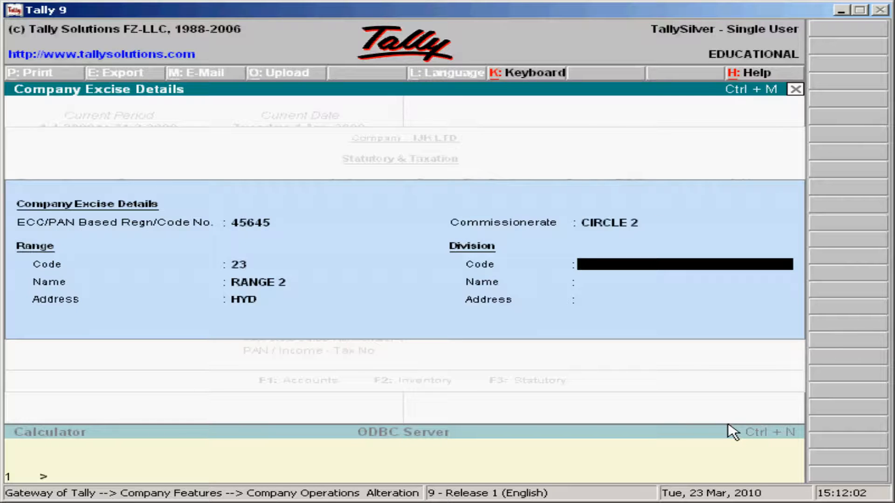
type("56")
key("Return")
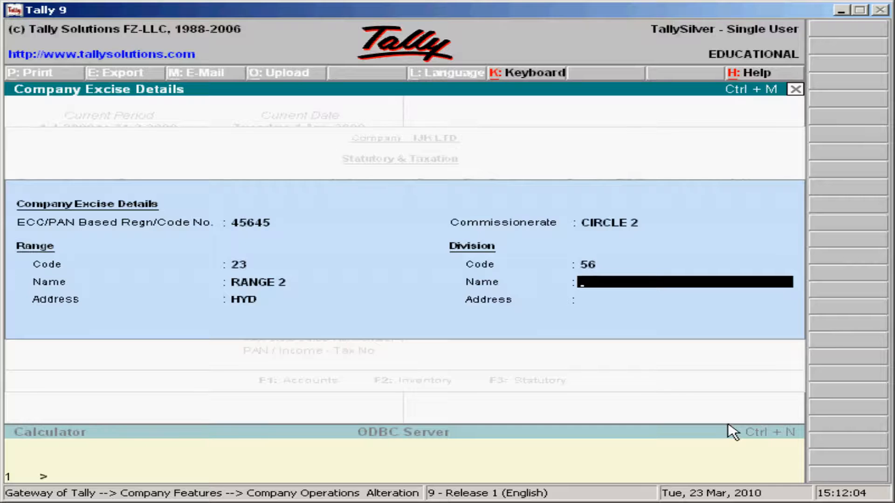
type("RANGE 2")
key("Return")
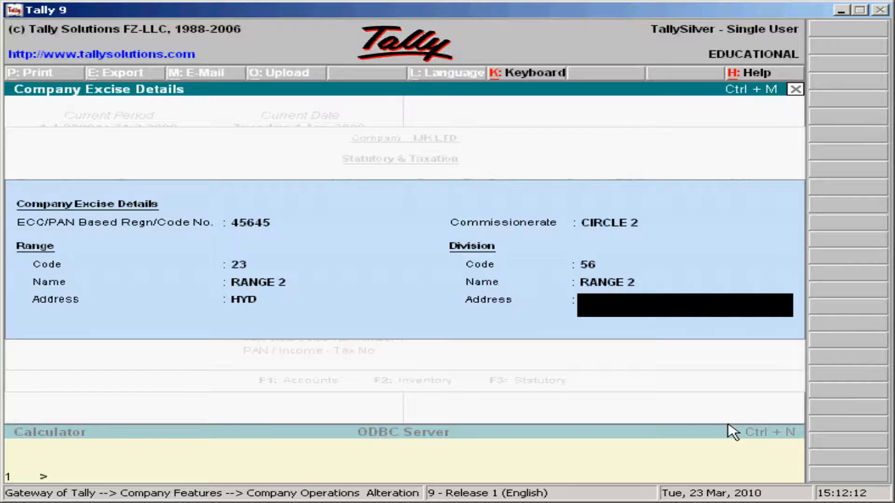
type("HDY")
key("BackSpace")
key("BackSpace")
type("UY")
key("BackSpace")
key("BackSpace")
type("YD 2")
key("Return")
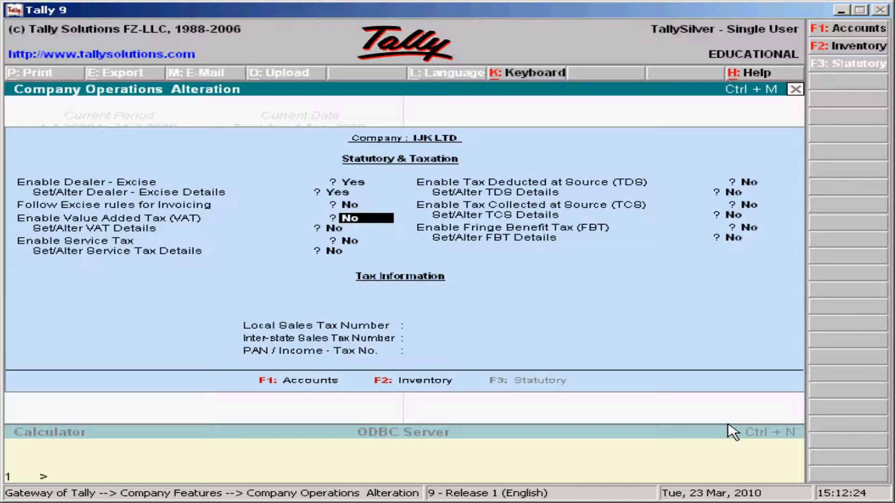
Enable Value Added Tax and set its details to Andhra Pradesh, Regular dealer, applicable from 1-4-2008
type("YES")
key("Return")
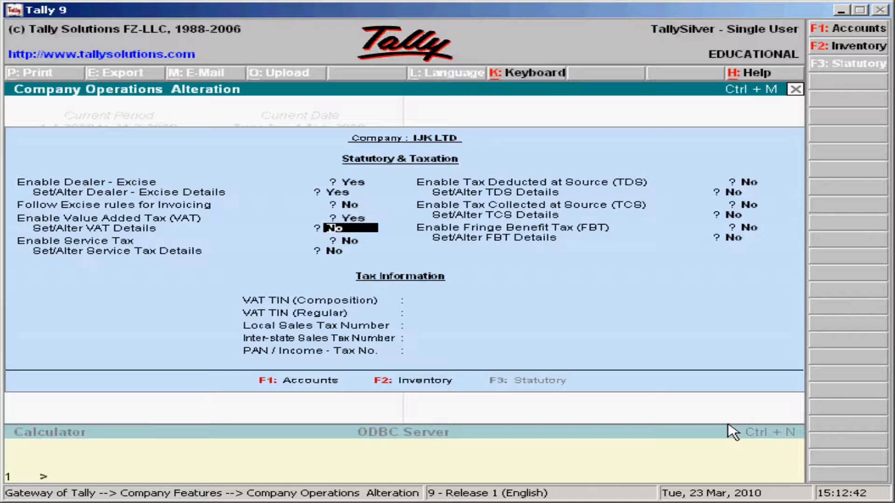
type("YES")
key("Return")
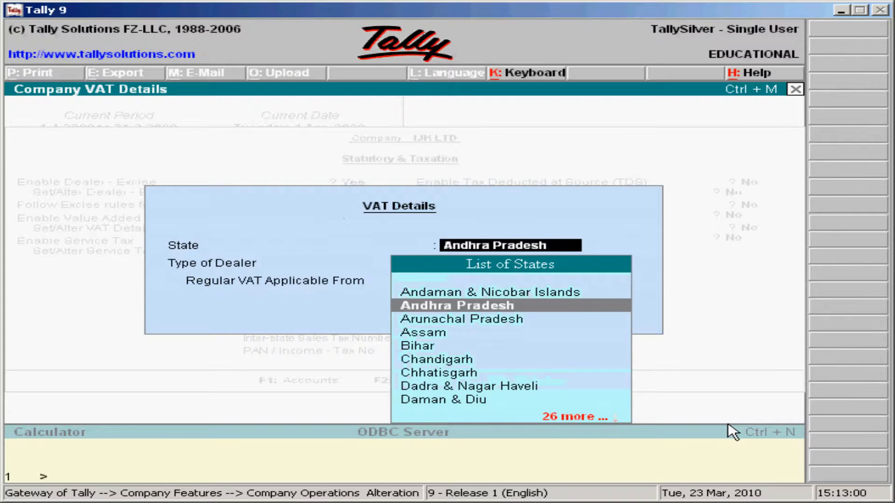
key("Return")
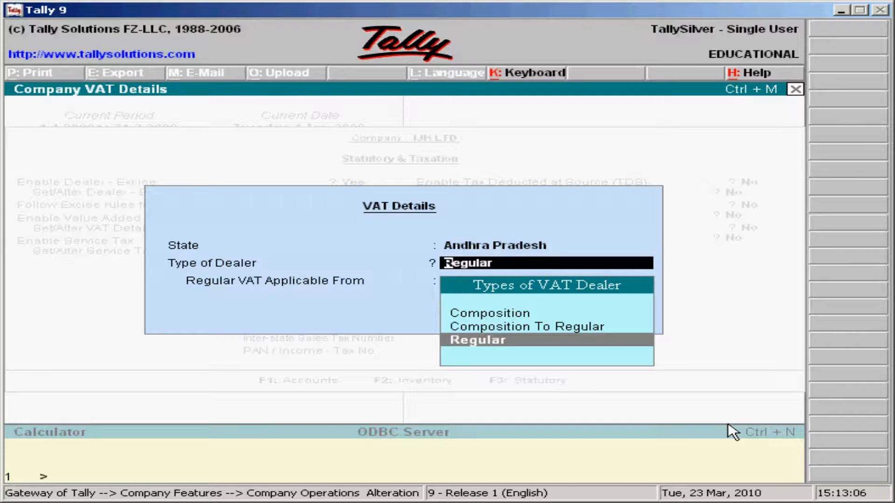
key("Return")
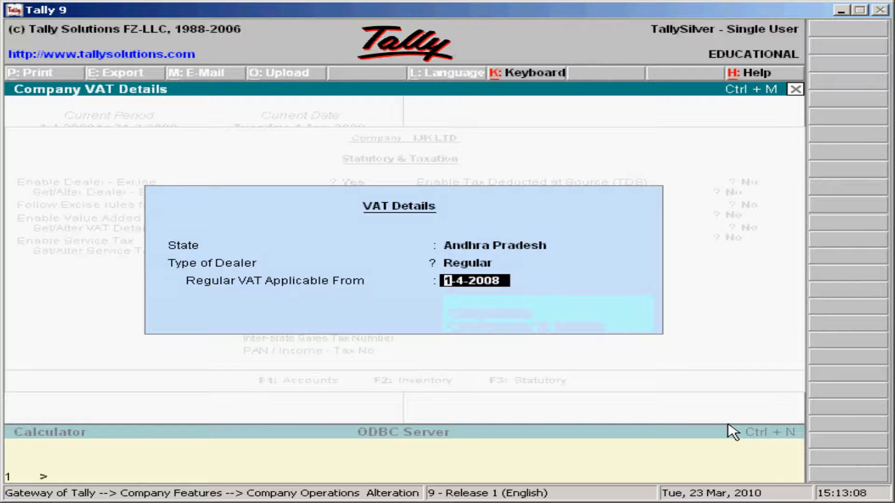
key("Return")
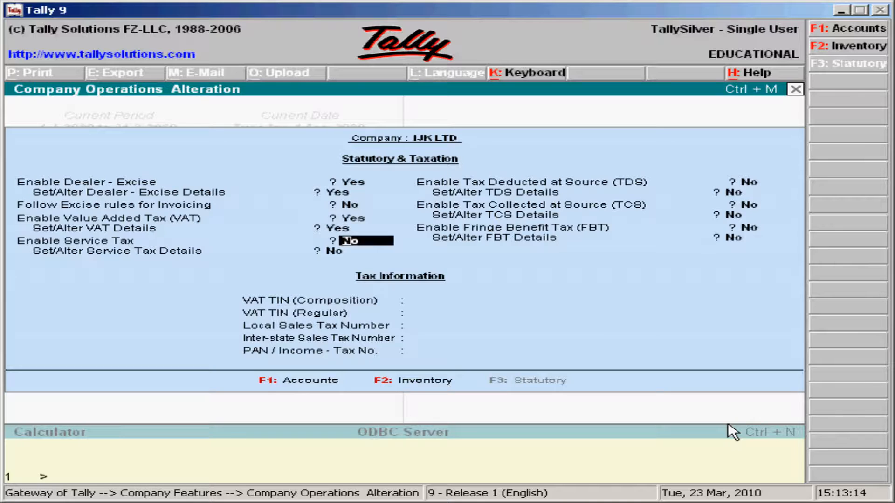
Leave the remaining taxes disabled and the tax numbers blank, save the statutory features and return to the Gateway of Tally
key("Return")
key("Return")
key("Return")
key("Return")
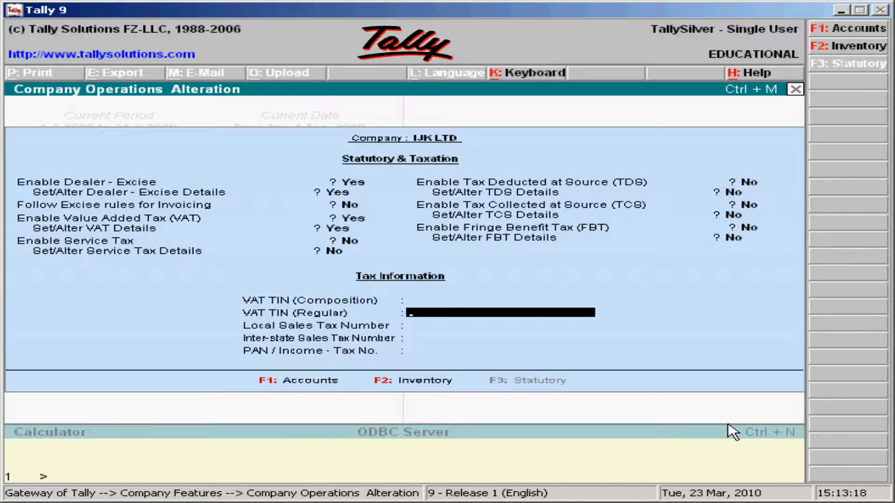
key("Return")
key("Return")
key("Return")
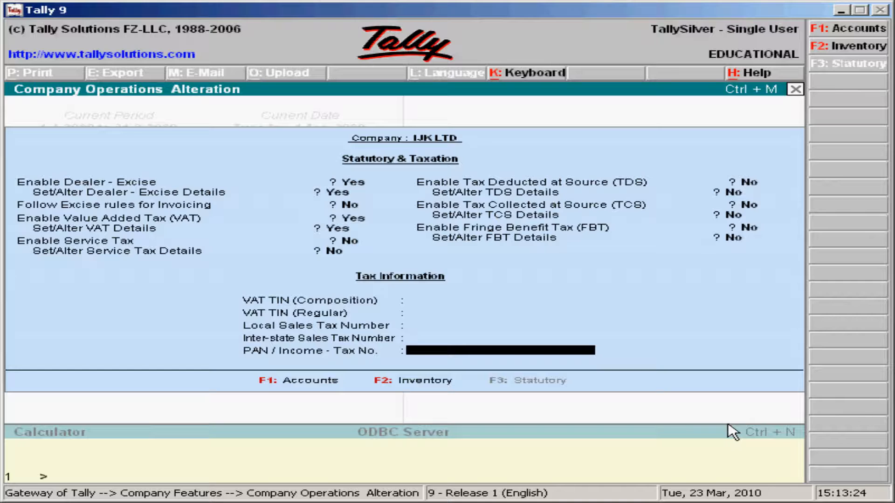
key("Return")
key("Return")
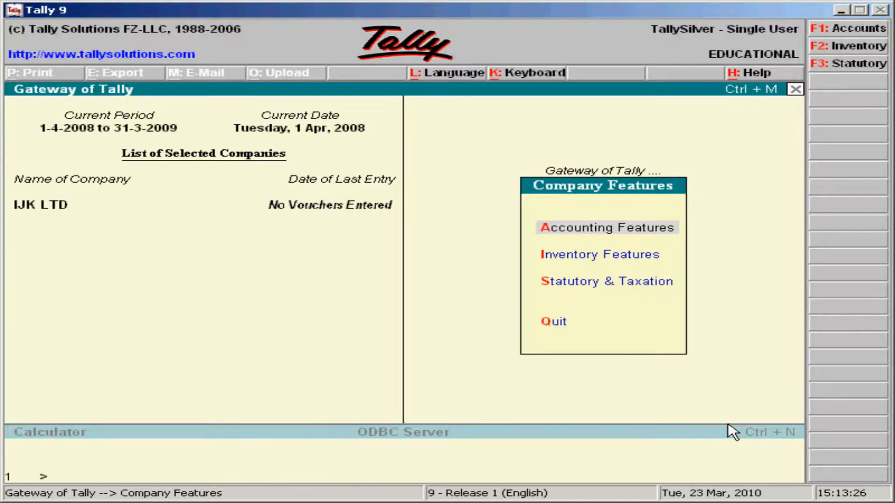
key("Escape")
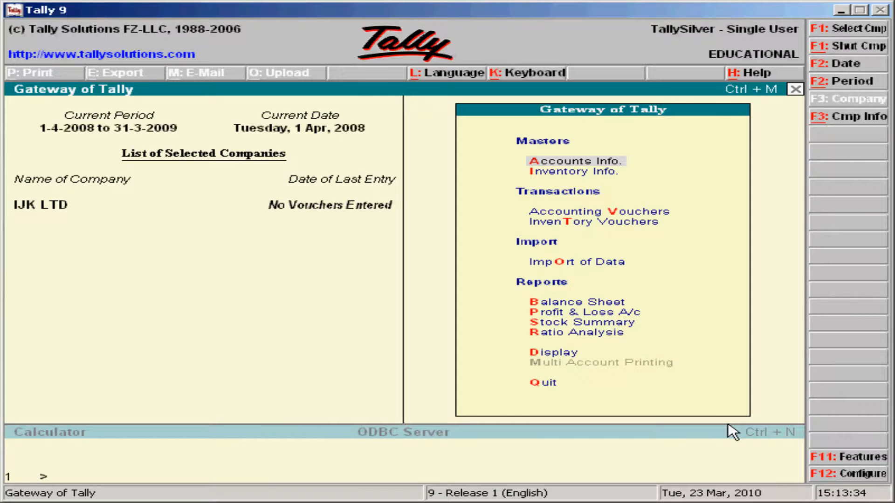
Start creating a new accounting voucher type named EXCISE PURCHASE, leaving its alias blank
key("Return")
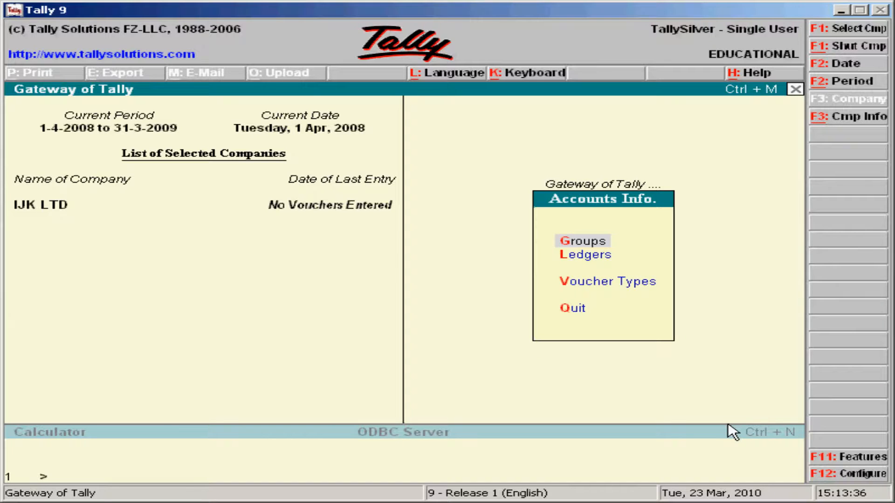
key("Down")
key("Down")
key("Return")
key("Return")
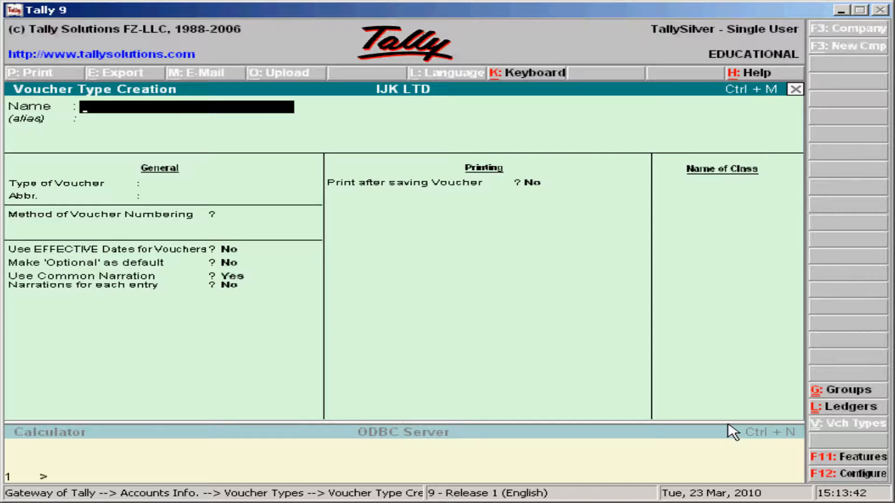
type("EXCISE")
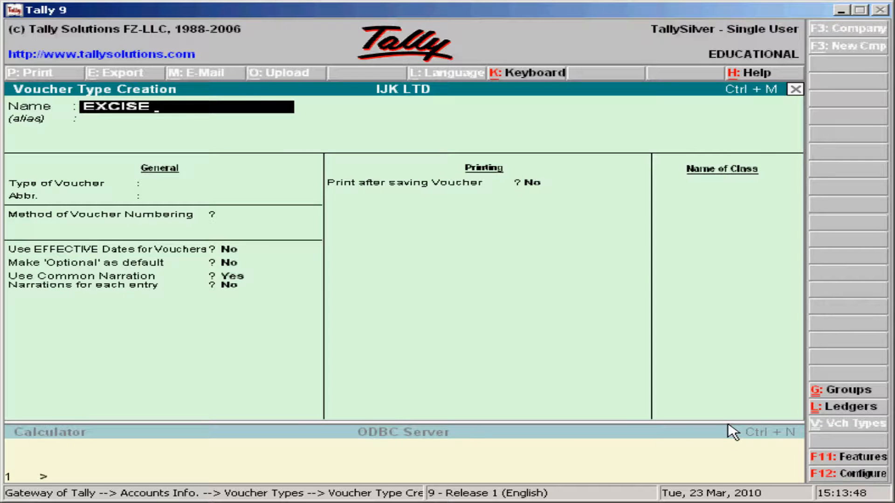
type("PURCHASE")
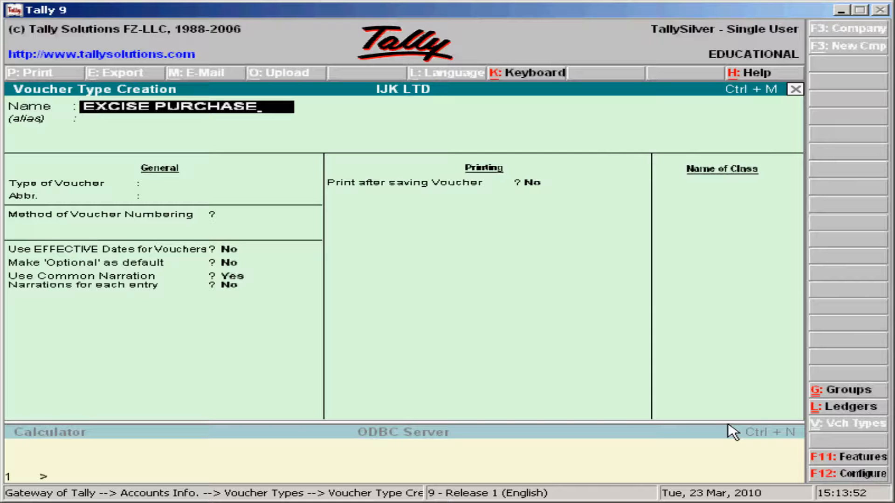
key("Return")
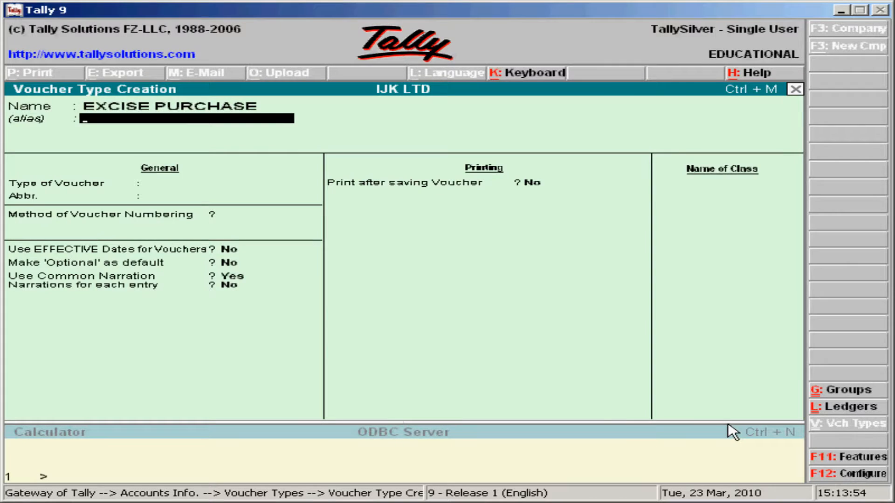
key("Return")
Set the voucher type to Purchase with abbreviation Purc and Automatic numbering, without advance configuration
type("P")
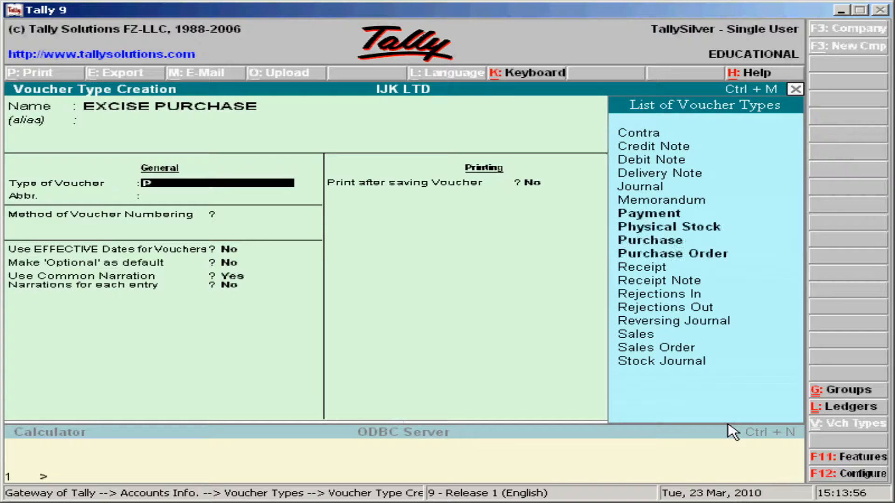
key("Down")
key("Down")
key("Down")
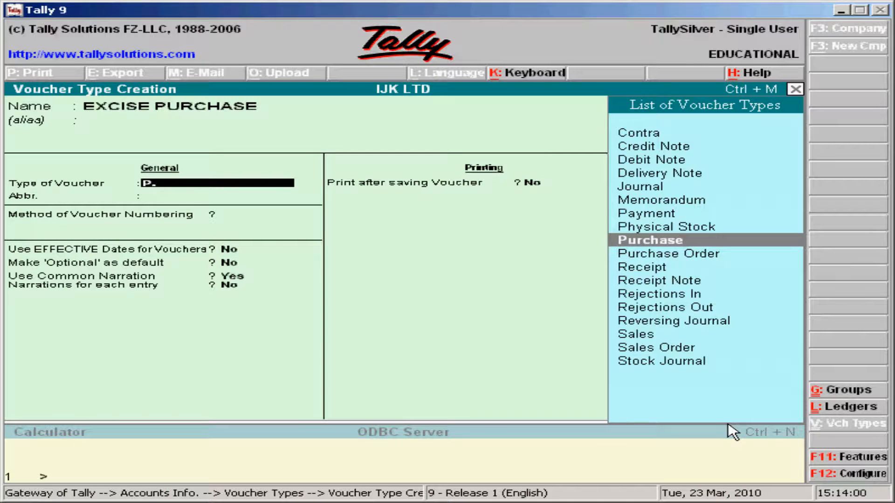
key("Return")
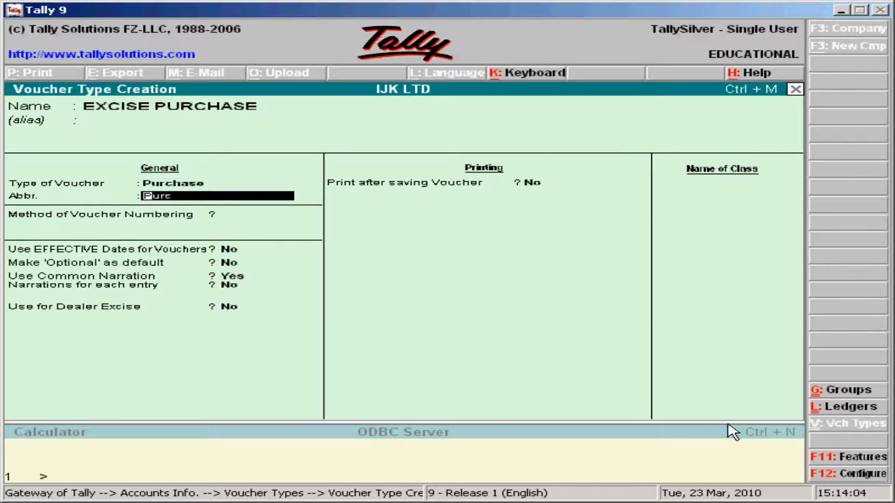
key("Return")
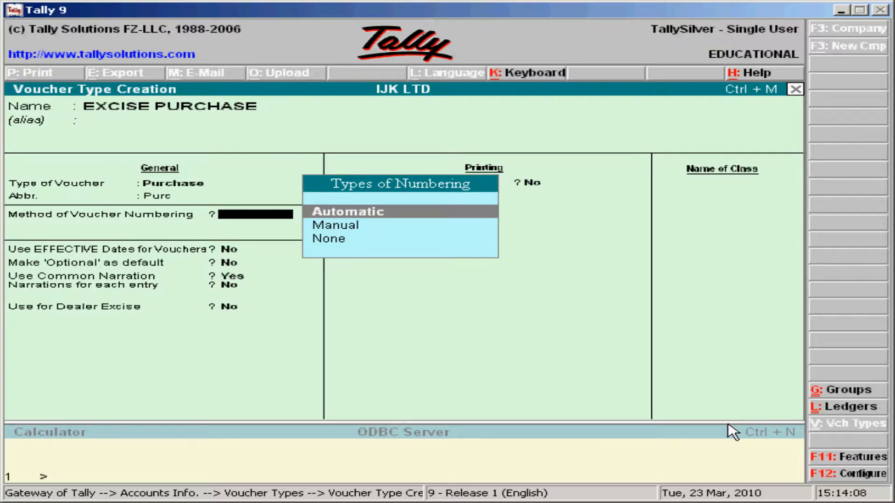
key("Return")
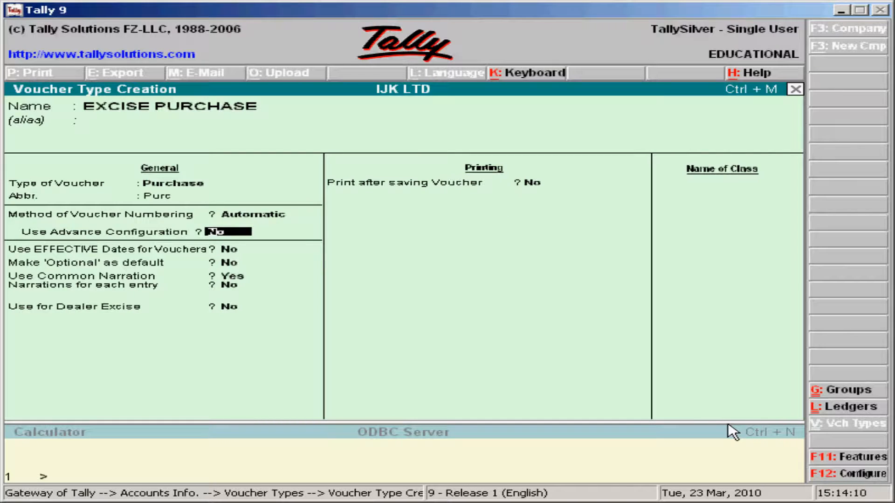
key("Return")
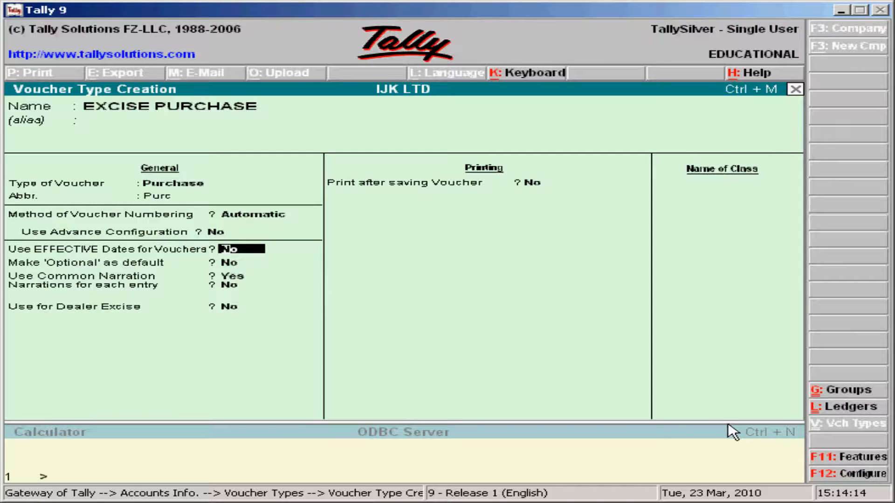
Enable EXCISE PURCHASE for dealer excise, keep the date, narration and printing defaults, and save the voucher type
key("Return")
key("Return")
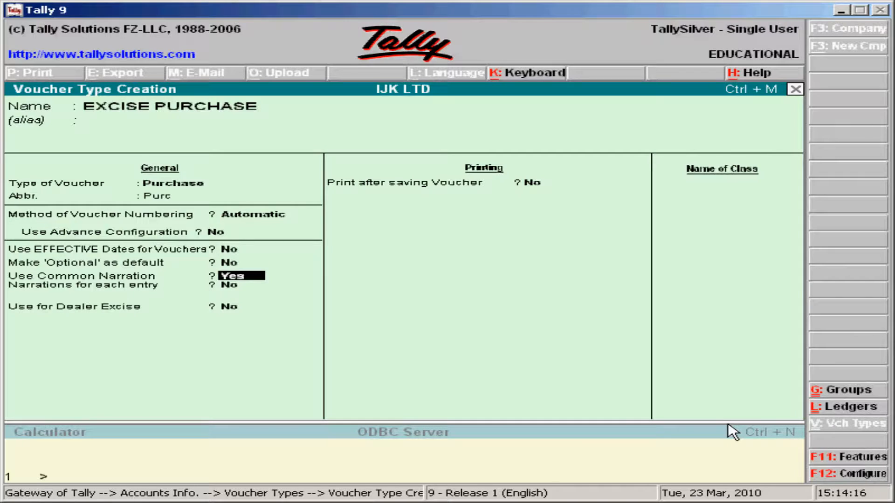
key("Return")
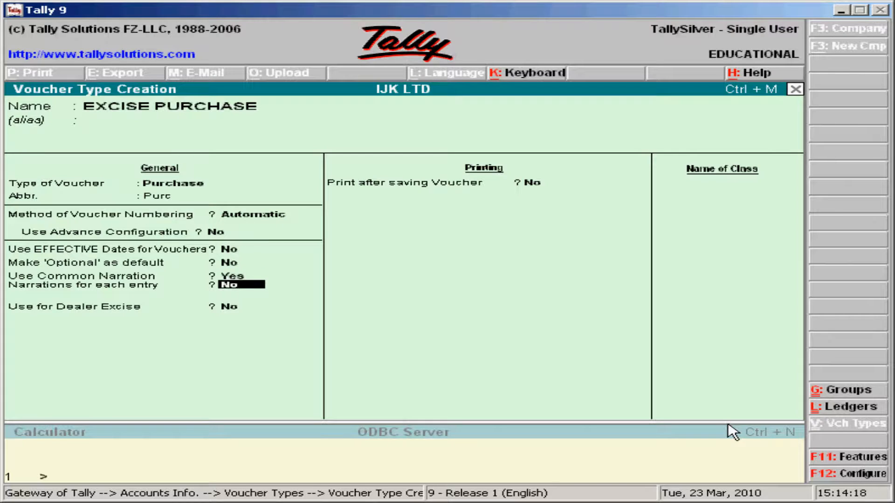
key("Return")
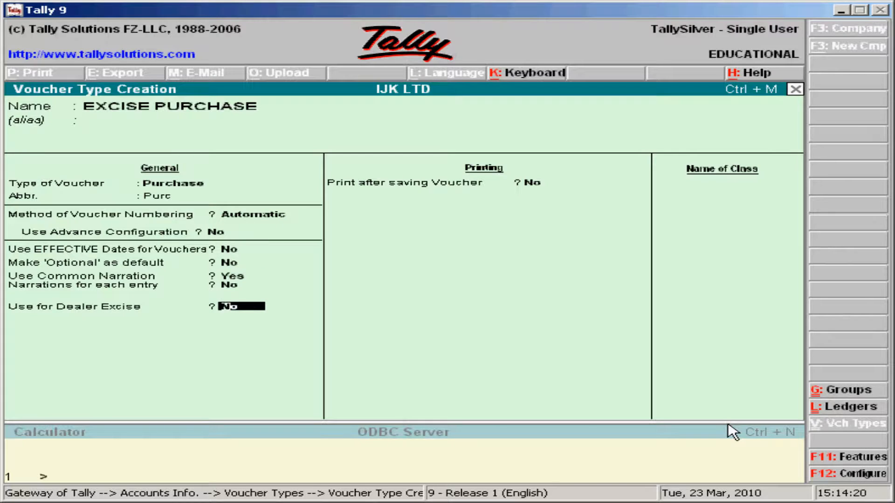
type("YES")
key("Return")
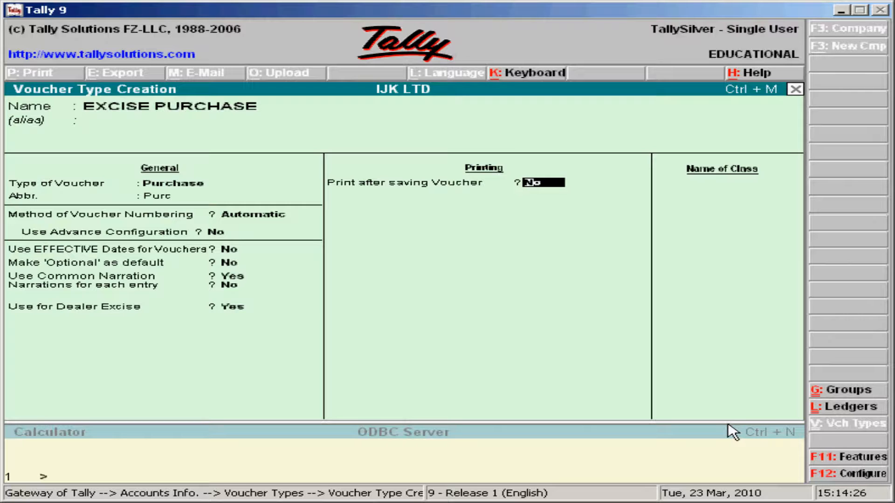
key("Return")
key("Return")
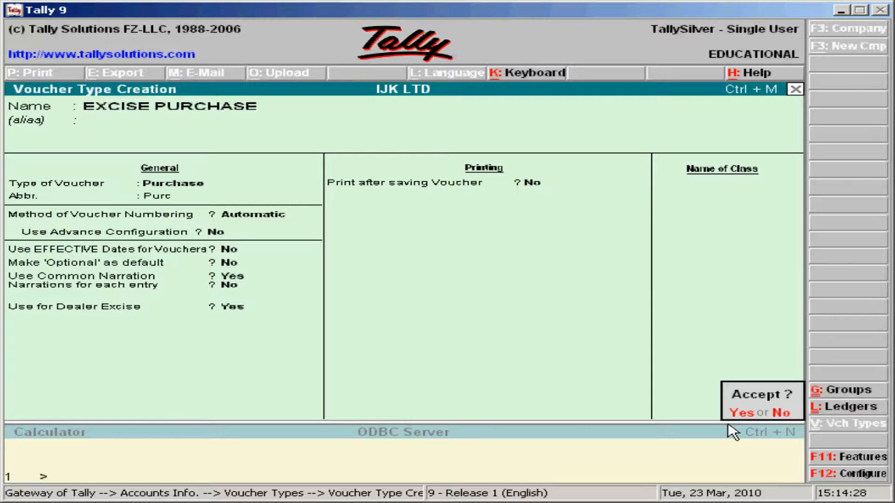
key("Return")
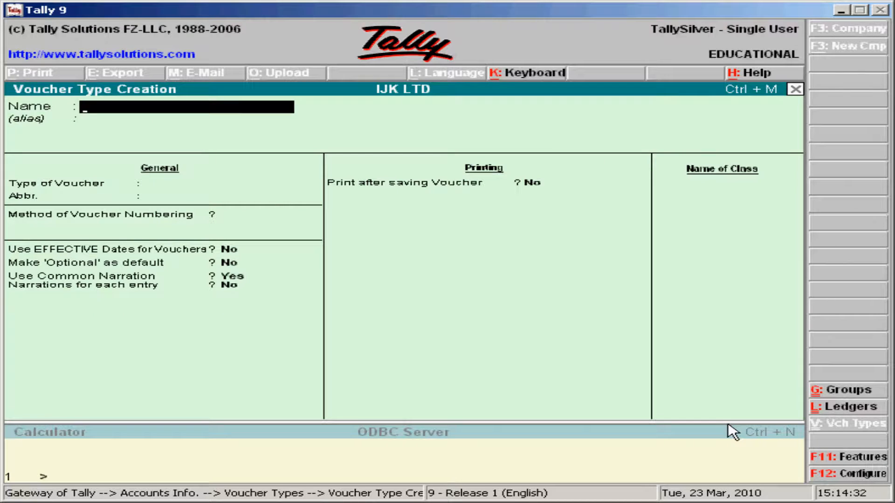
Name the next voucher type EXCISE SALES, leave its alias blank and base it on Sales
type("EXCISE SA")
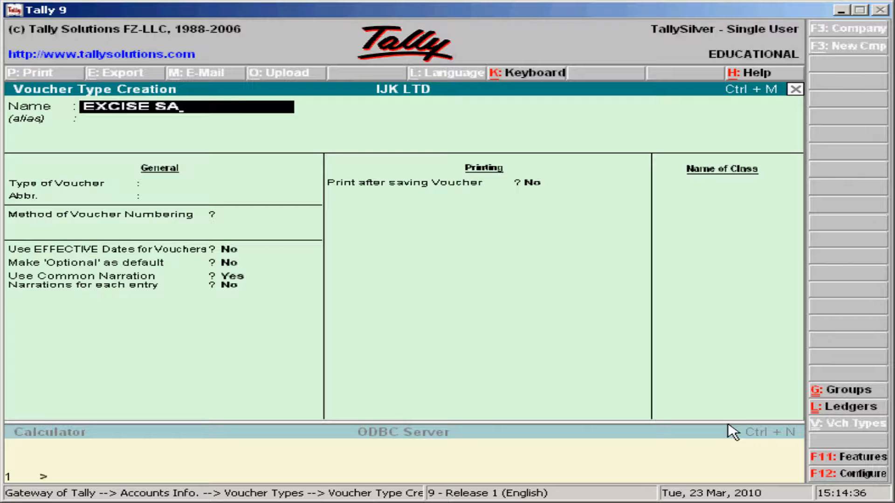
type("LES")
key("Return")
key("Return")
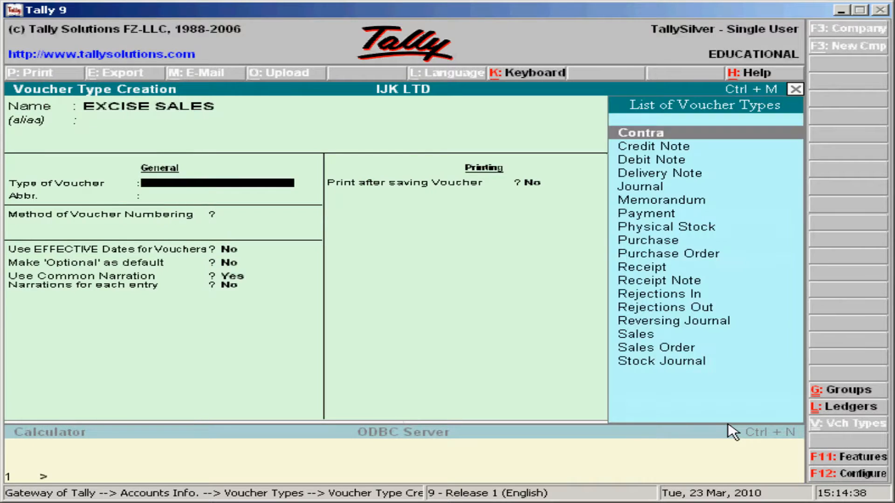
type("S")
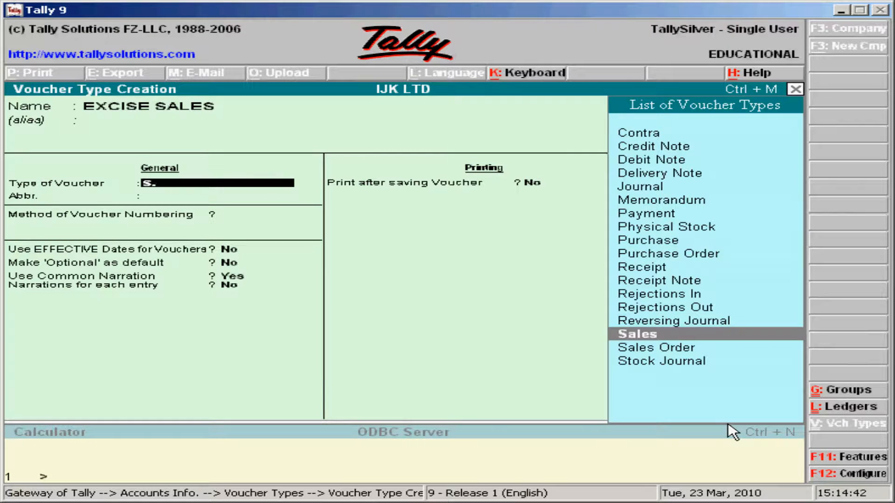
key("Return")
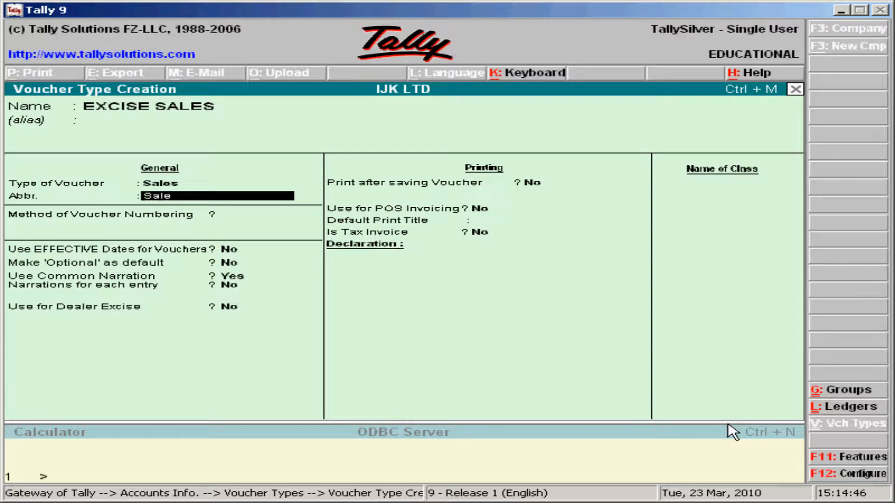
Keep abbreviation Sale, Automatic numbering and the default date and narration options for EXCISE SALES, and enable it for dealer excise
key("Return")
key("Return")
key("Return")
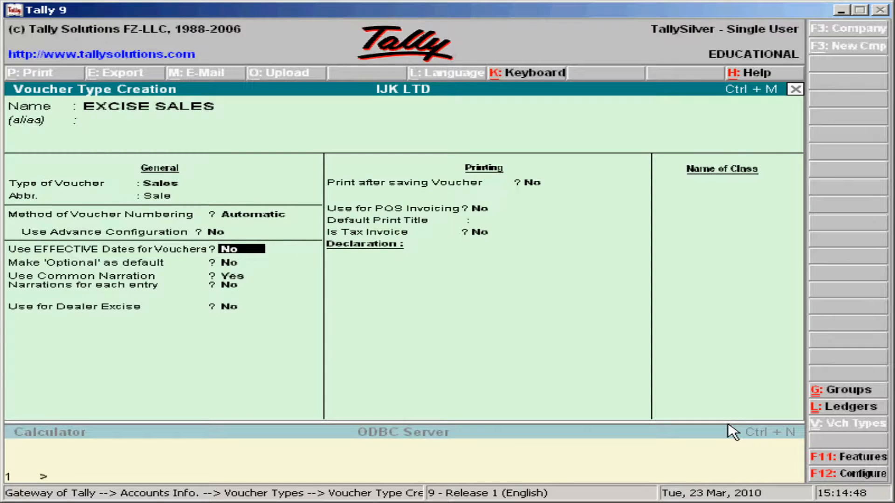
key("Return")
key("Return")
key("Return")
key("Return")
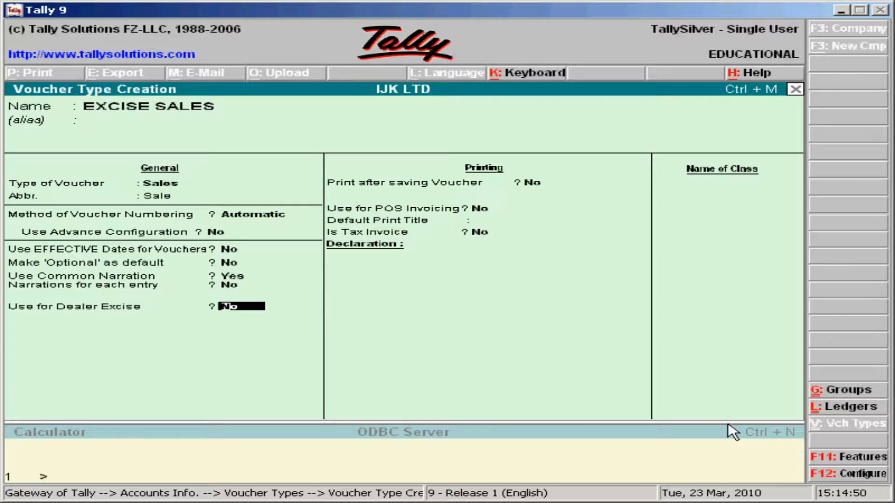
type("yes")
key("Return")
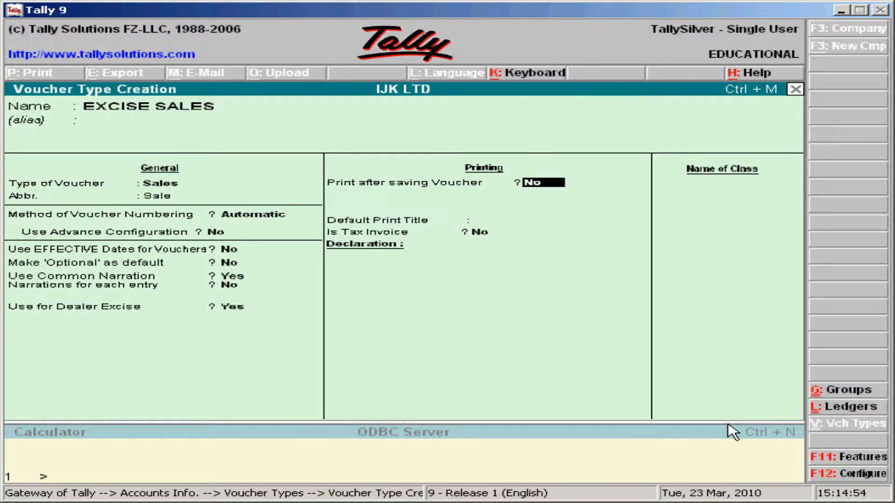
Keep the printing defaults with no print title or declaration, save EXCISE SALES and leave voucher type creation
key("Return")
key("Return")
key("Return")
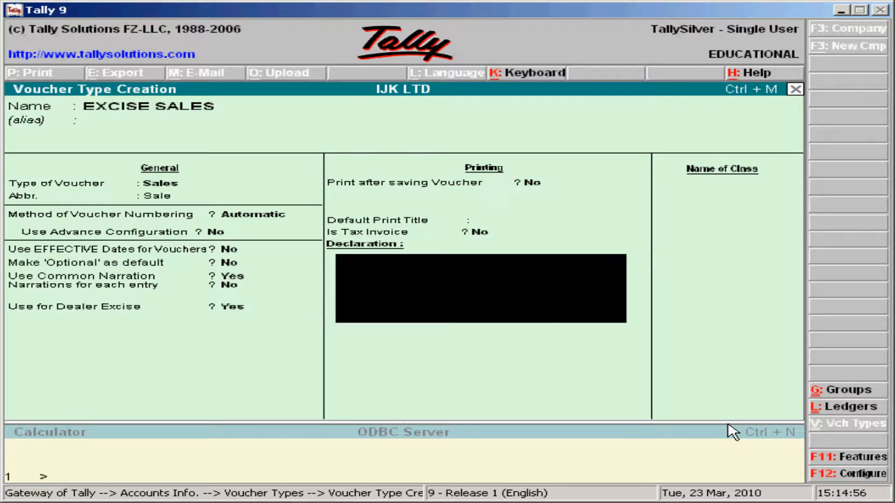
key("Return")
key("Return")
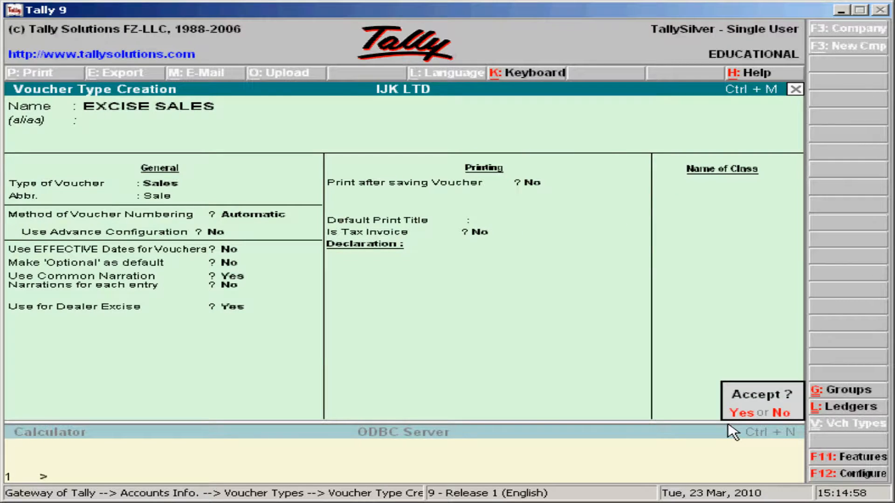
key("Return")
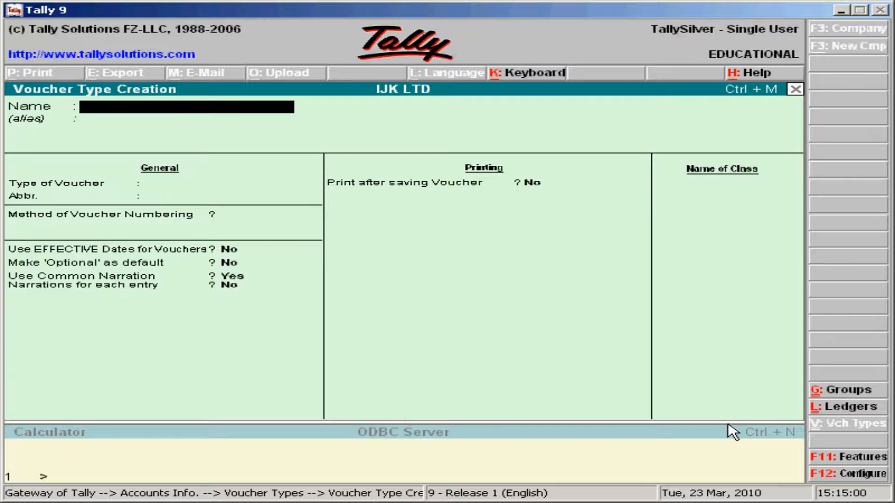
key("Escape")
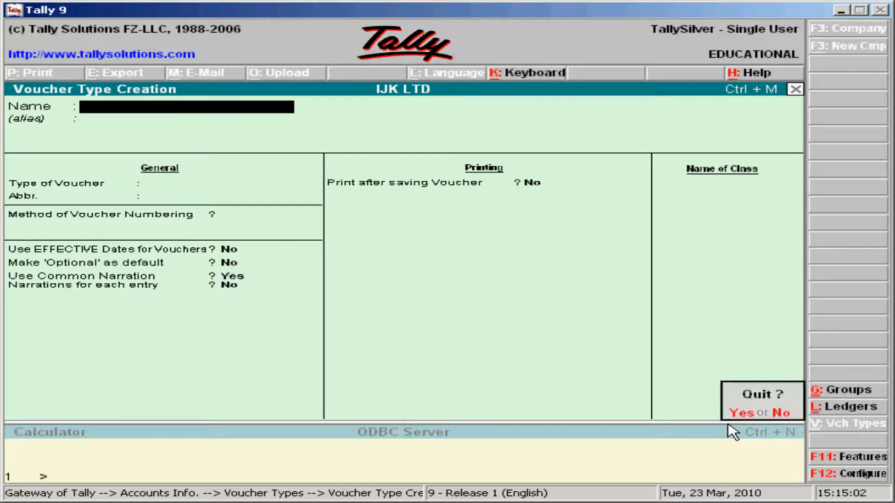
key("y")
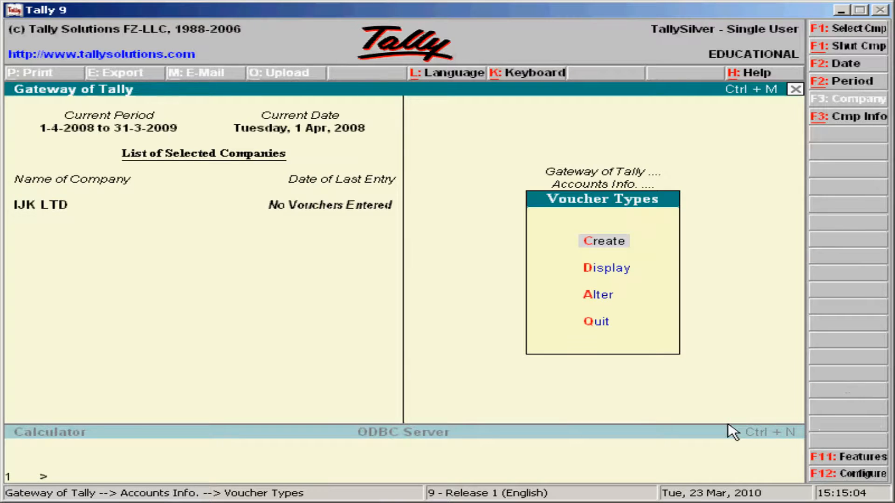
Start creating a single new ledger named CARDING EQUIPMENTS, leaving its alias blank
key("Escape")
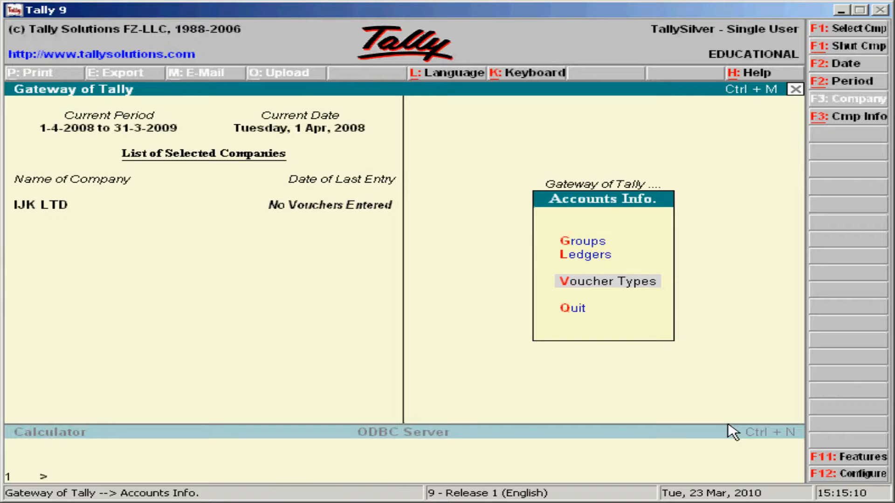
key("Up")
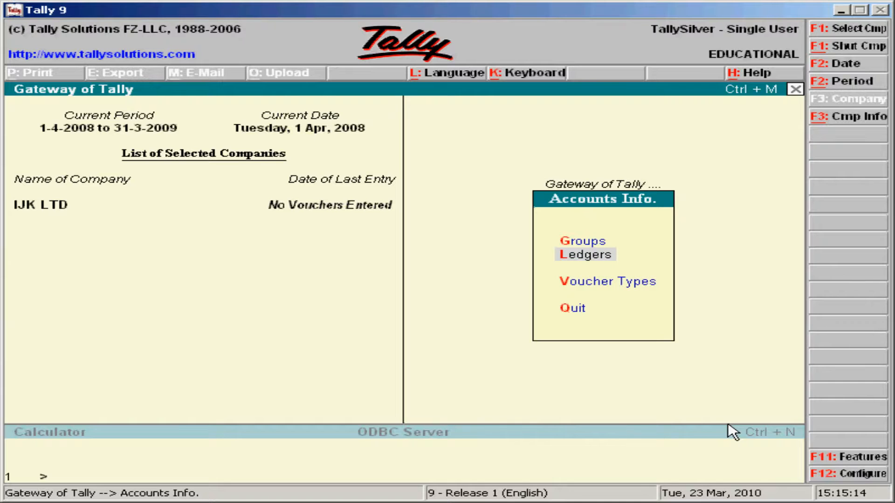
key("Return")
key("Return")
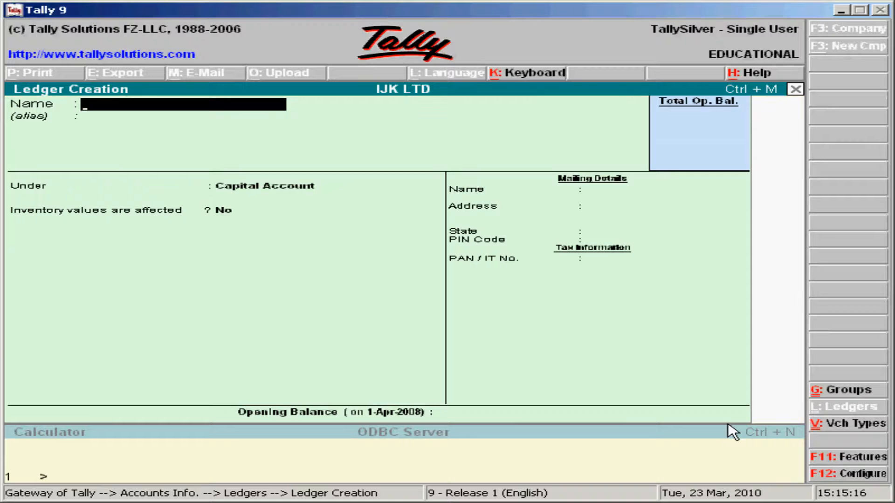
type("CARDING")
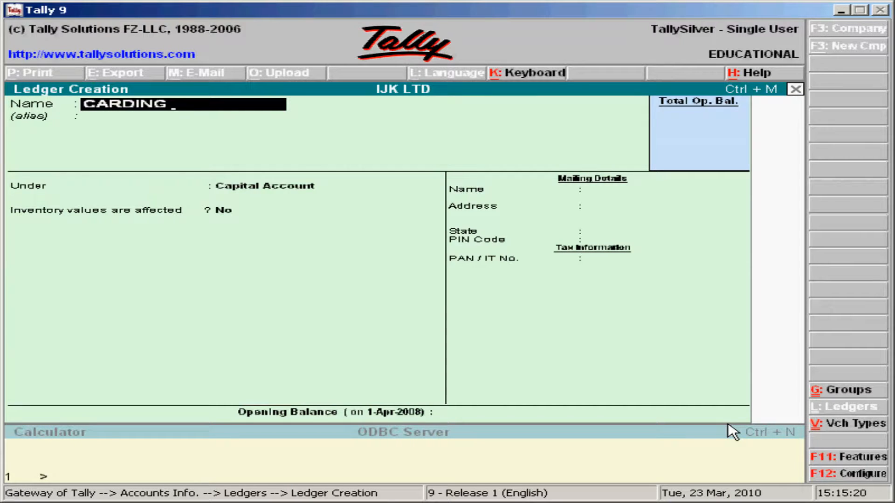
type(" EQUIPMENT")
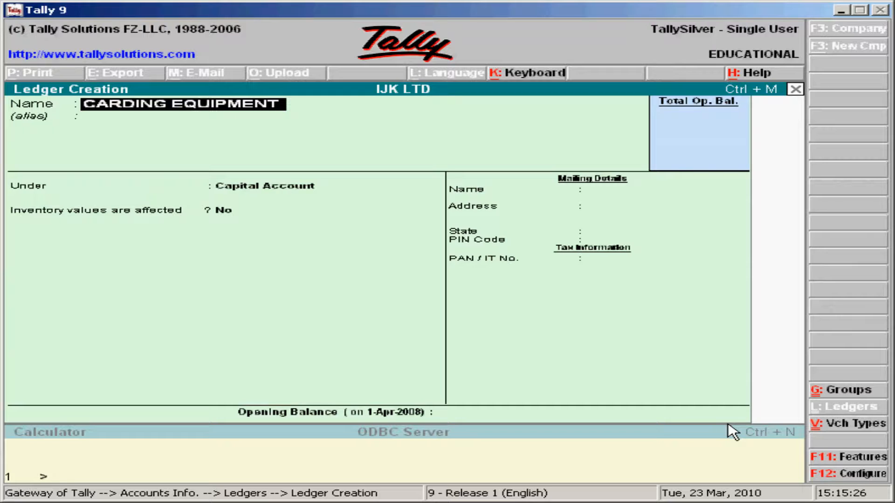
type("S")
key("Return")
key("Return")
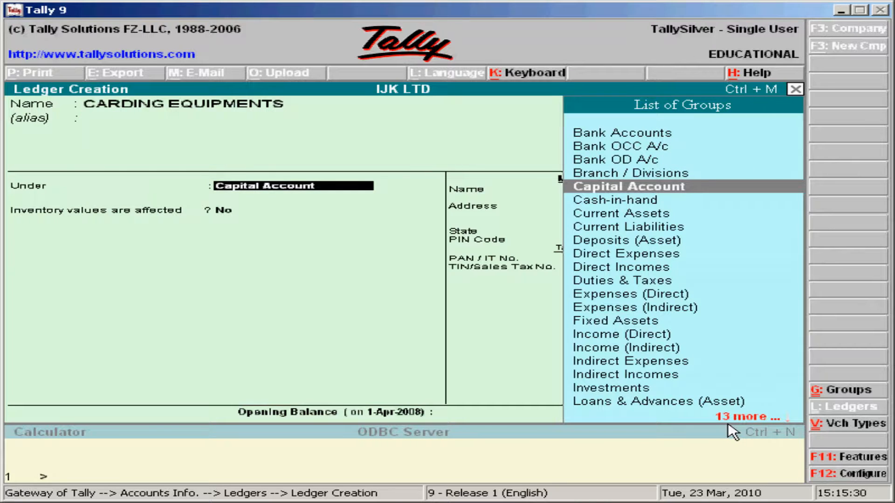
Place the CARDING EQUIPMENTS ledger under the Sundry Creditors group
type("S")
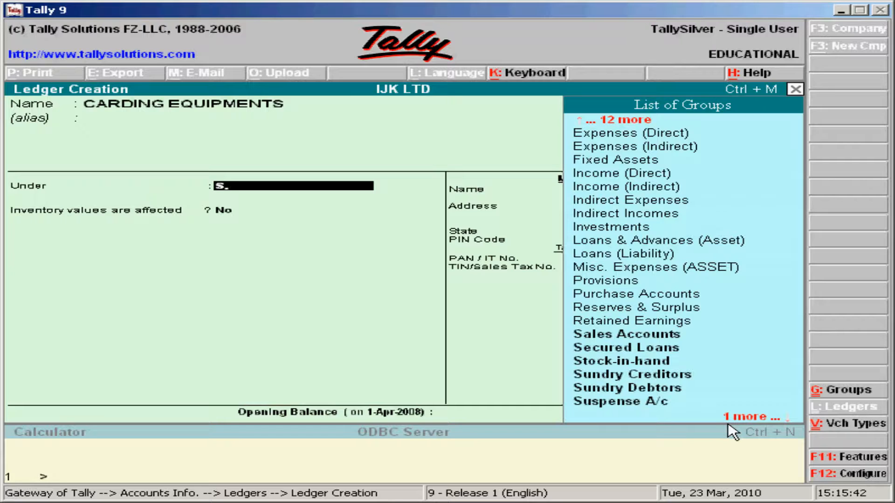
key("Down")
key("Down")
key("Down")
key("Down")
key("Down")
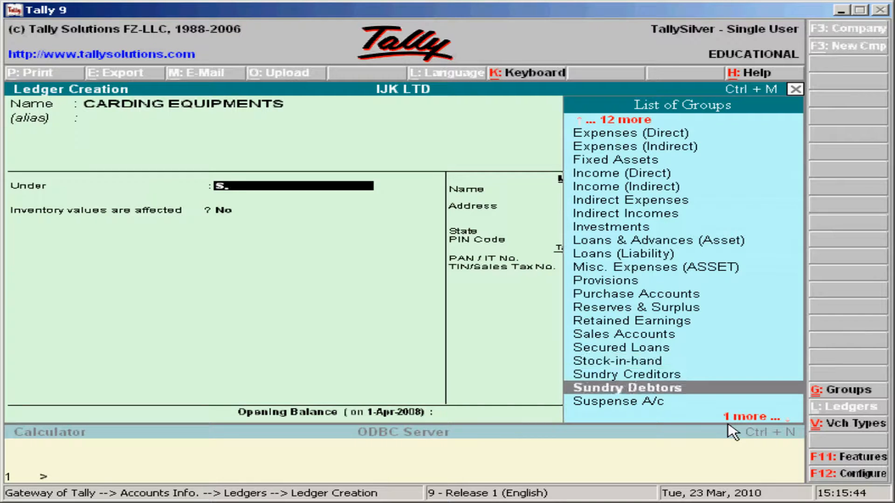
key("Up")
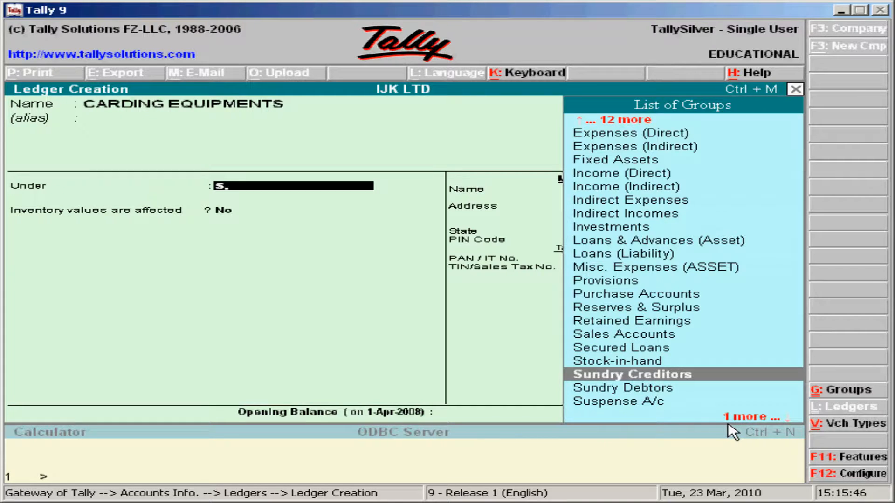
key("Return")
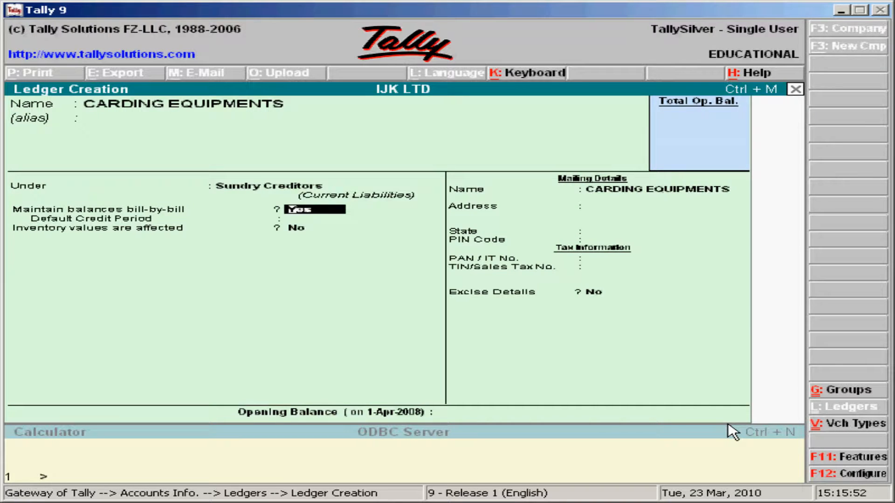
Keep bill-by-bill balances on for CARDING EQUIPMENTS, leave its mailing and tax details at their defaults, and enable excise details
key("Return")
key("Return")
key("Return")
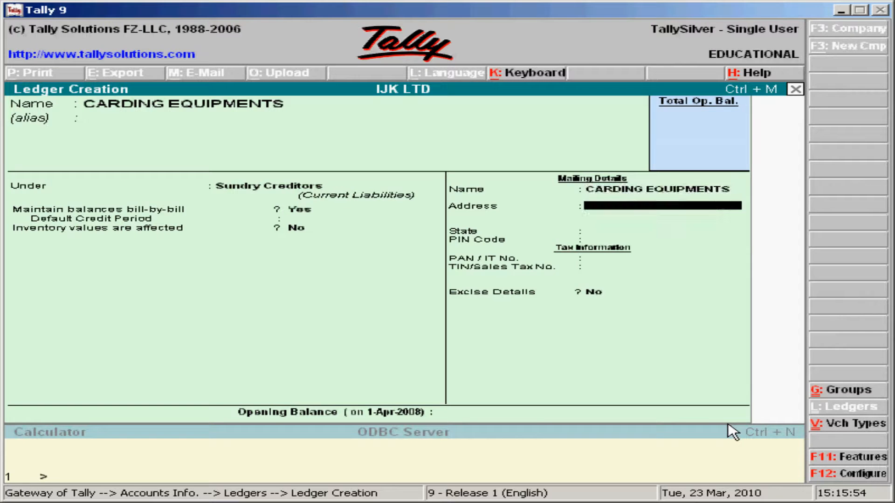
key("Return")
key("Return")
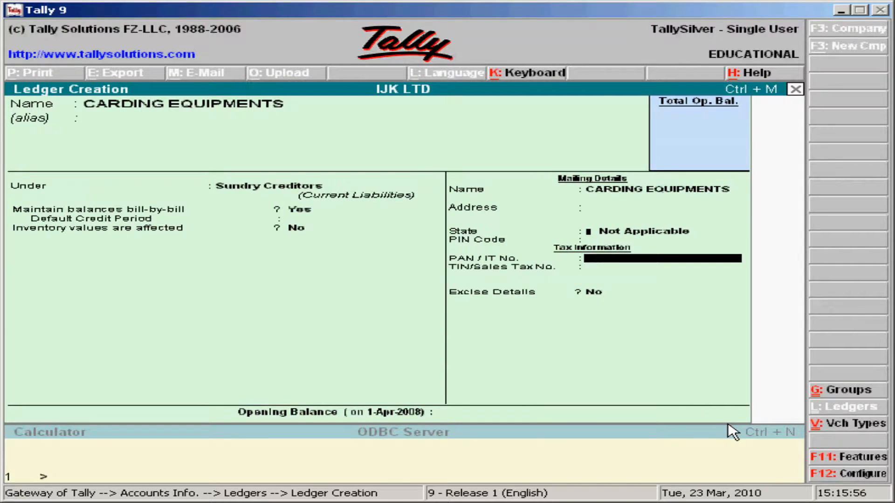
key("Return")
key("Return")
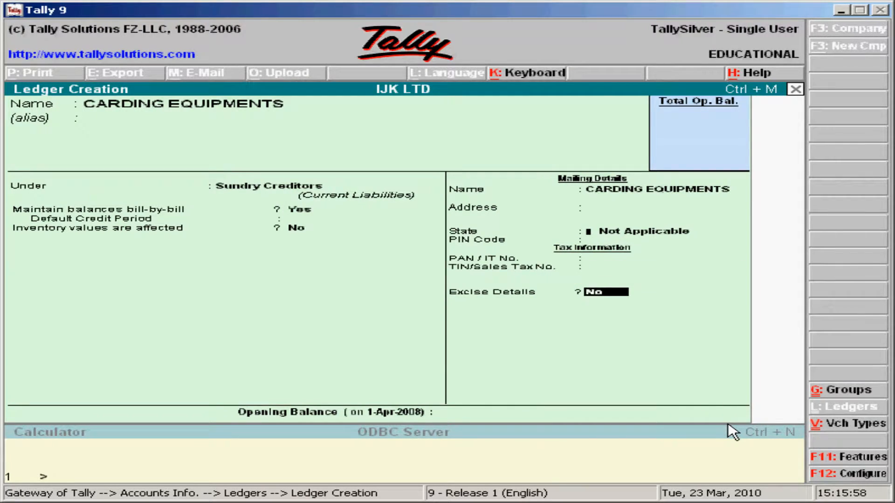
key("y")
key("Return")
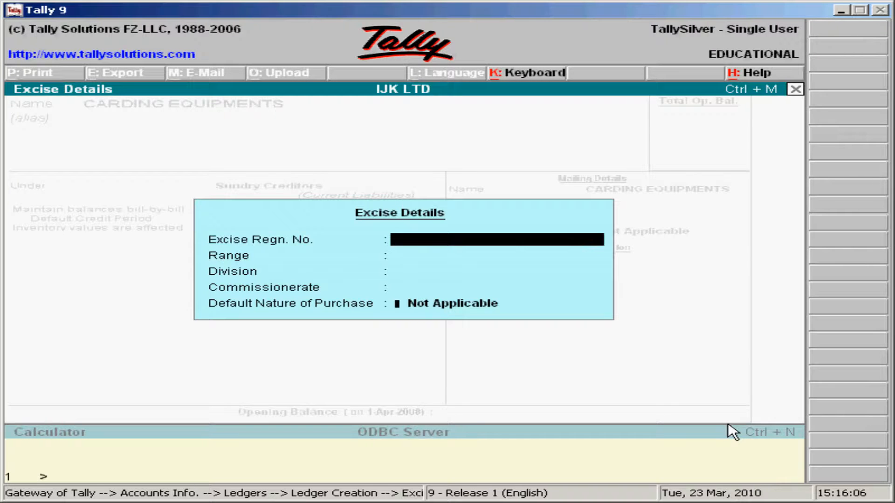
Enter the excise registration number for CARDING EQUIPMENTS, with range 2, division 2 and commissionerate 2
type("12345")
key("Return")
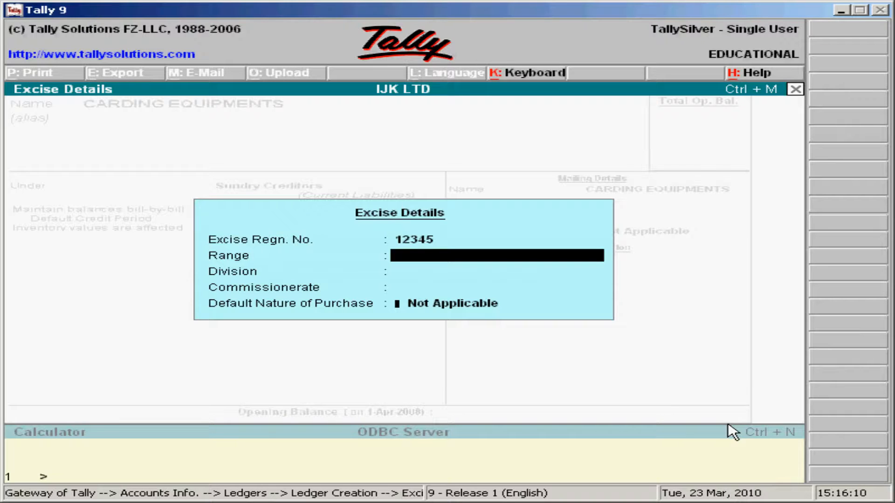
type("2")
key("Return")
type("2")
key("Return")
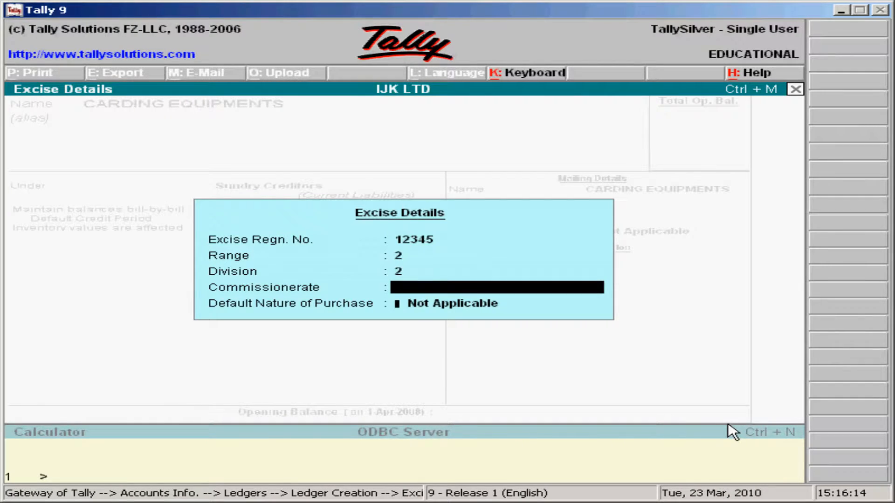
type("2")
key("Return")
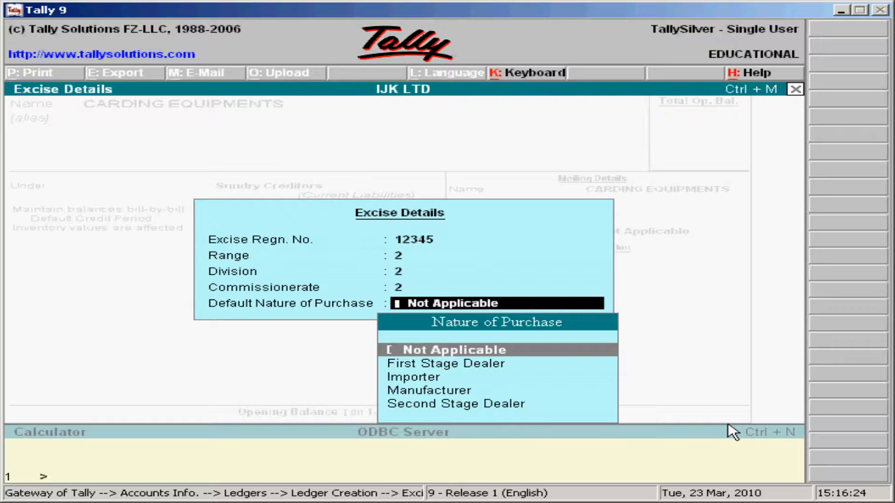
Set the default nature of purchase for CARDING EQUIPMENTS to Manufacturer and save the ledger
key("Down")
key("Down")
key("Down")
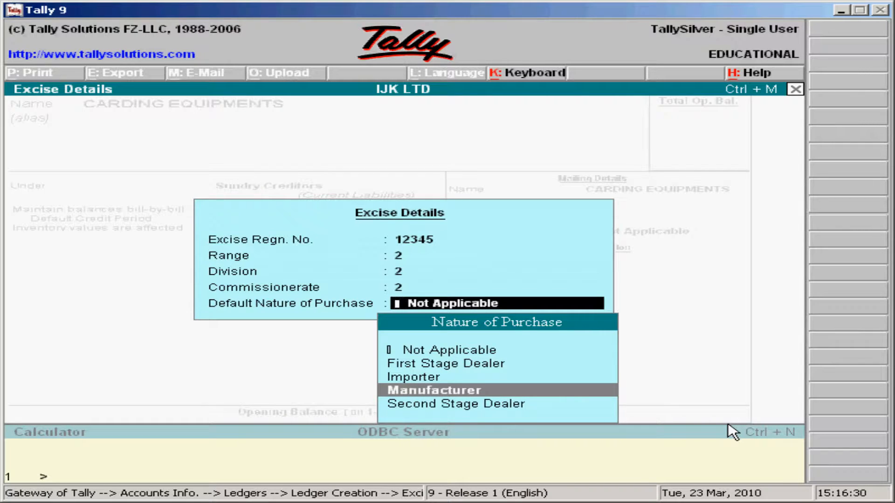
key("Return")
key("Return")
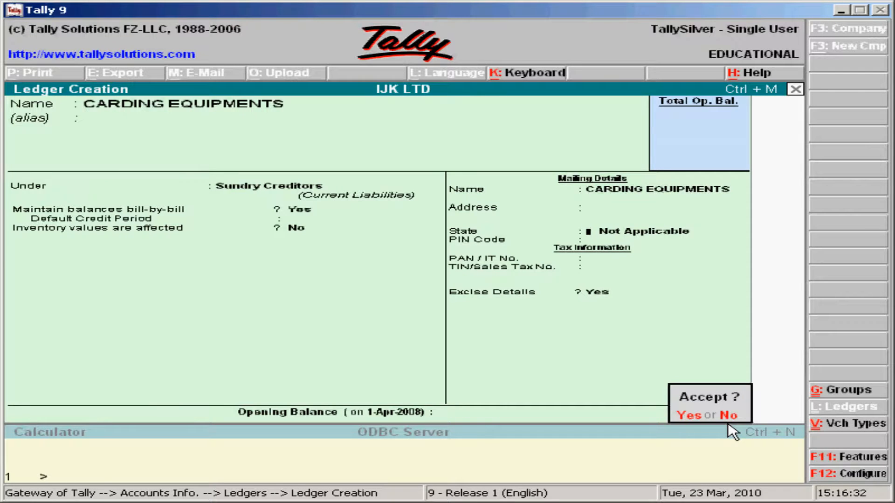
key("Return")
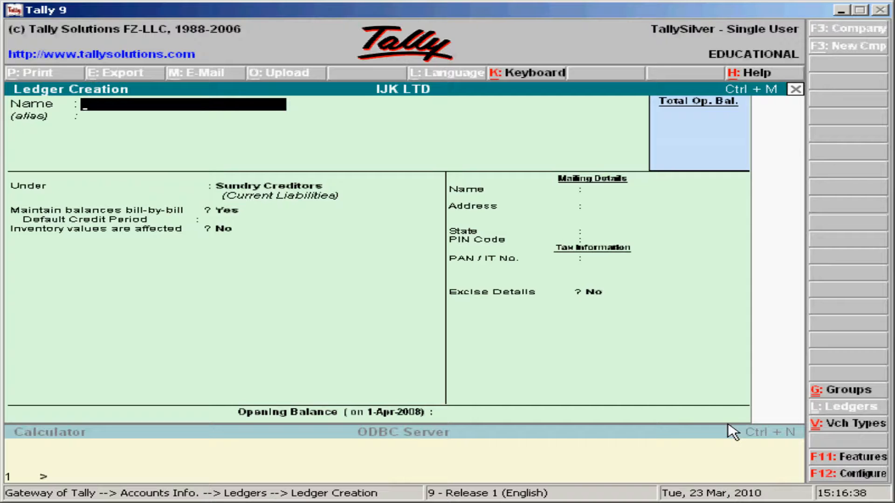
Name the next ledger DOLPHIN ENGINEERS, leave its alias blank and place it under Sundry Debtors
type("DOLPH")
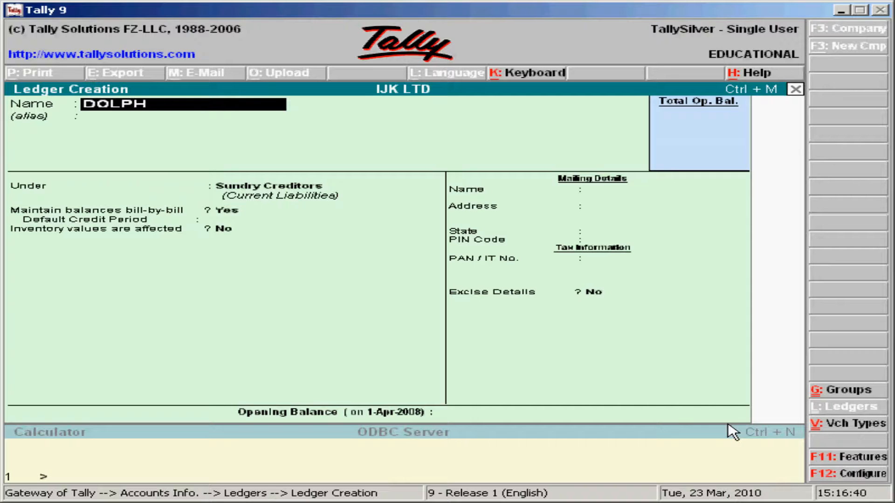
type("IN ENGI")
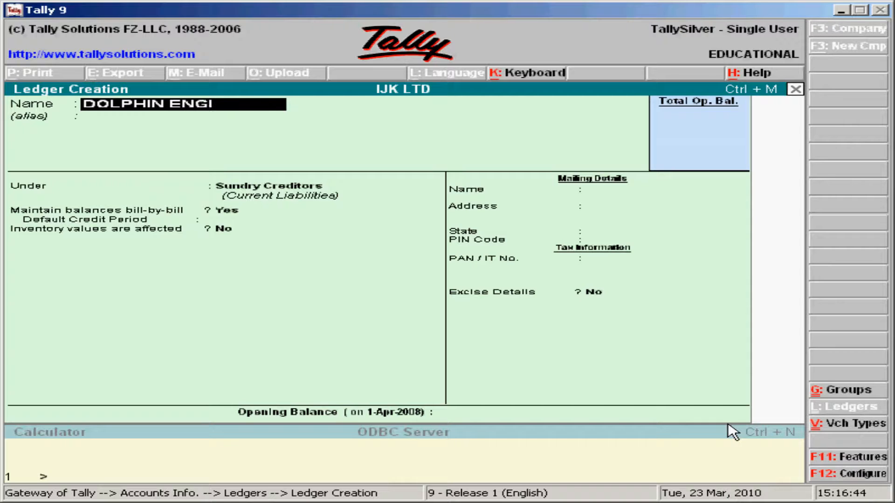
type("NEERS")
key("Return")
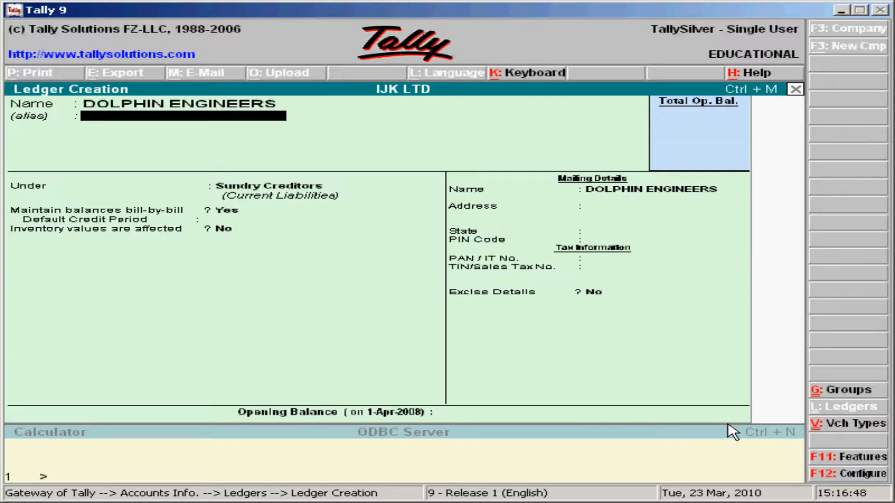
key("Return")
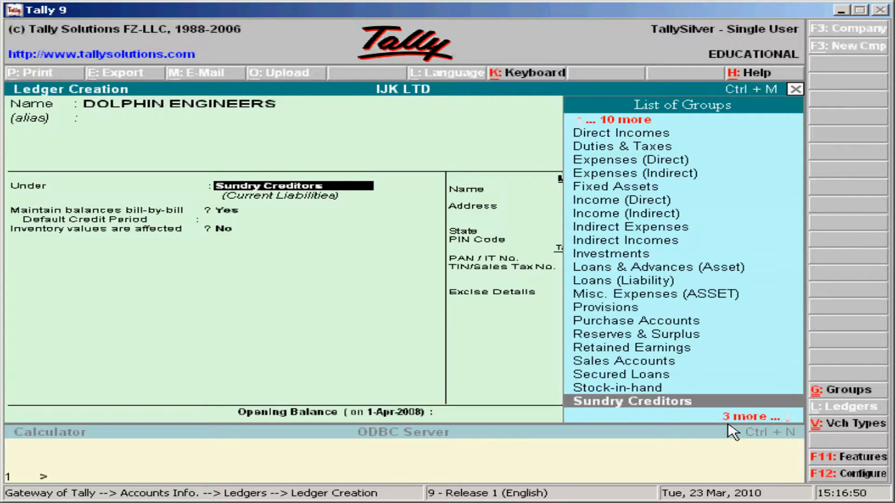
key("Down")
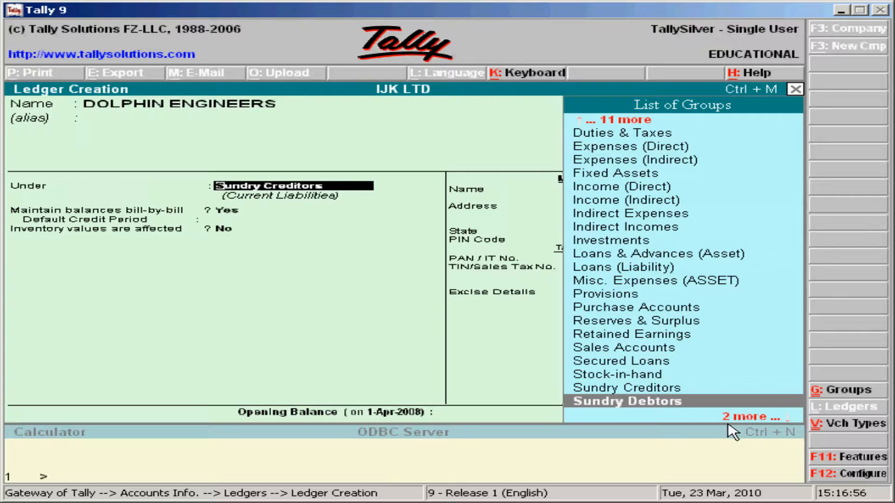
key("Return")
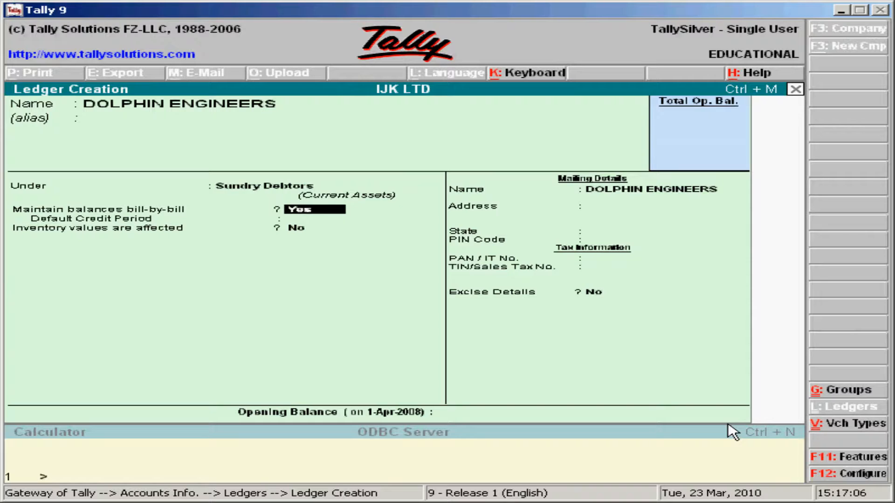
Keep bill-by-bill balances on for DOLPHIN ENGINEERS, leave its mailing and tax details at their defaults, and enable excise details
key("Return")
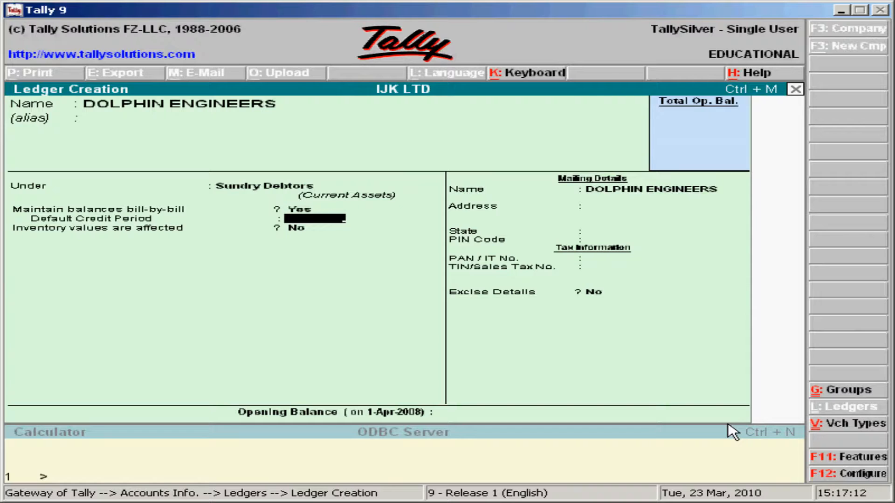
key("Return")
key("Return")
key("Return")
key("Return")
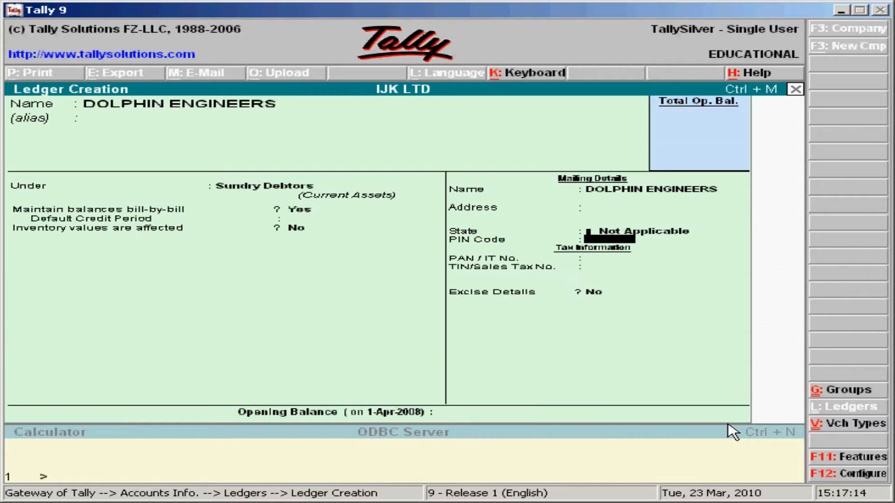
key("Return")
key("Return")
key("Return")
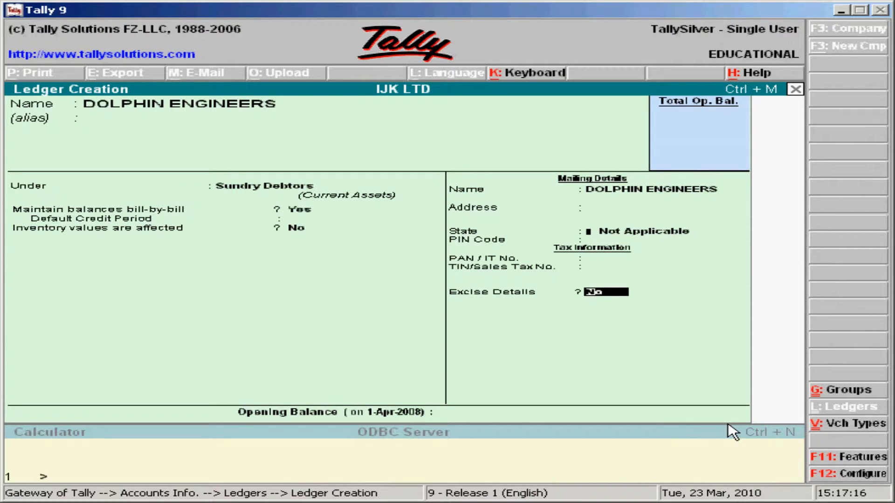
type("y")
key("Return")
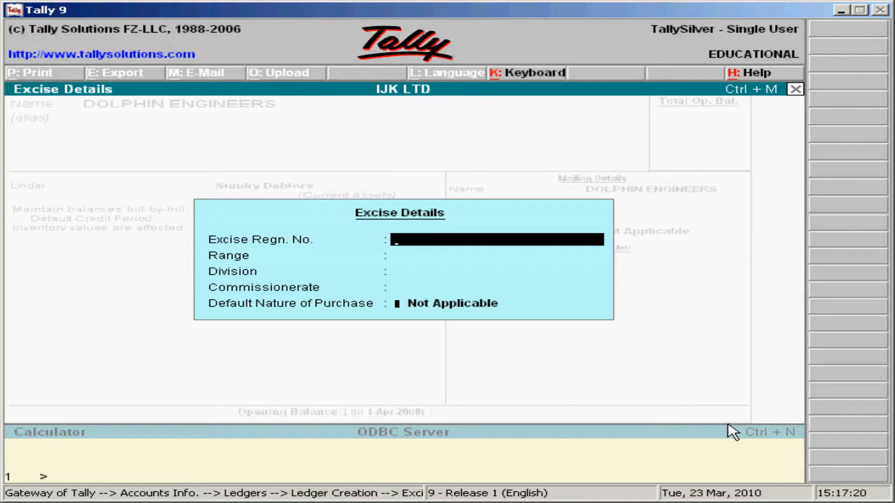
Enter the excise registration number for DOLPHIN ENGINEERS, with range 2, division 2 and commissionerate 2
type("12345")
key("Return")
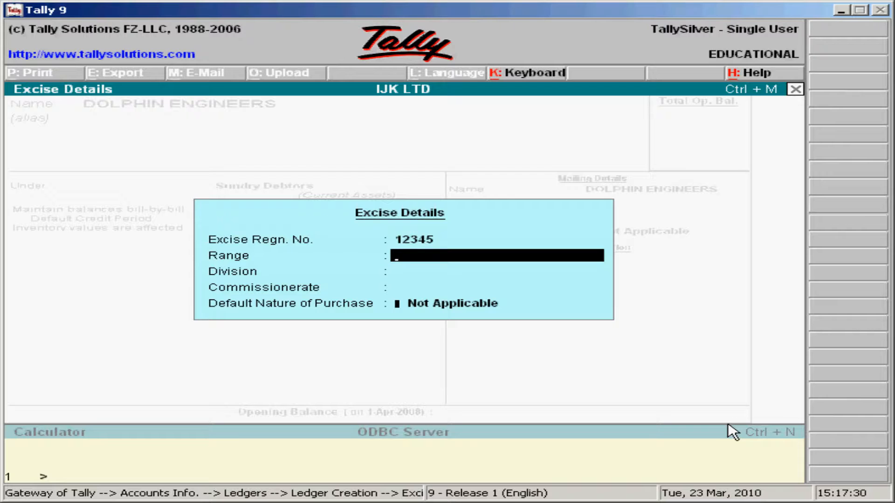
type("2")
key("Return")
type("2")
key("Return")
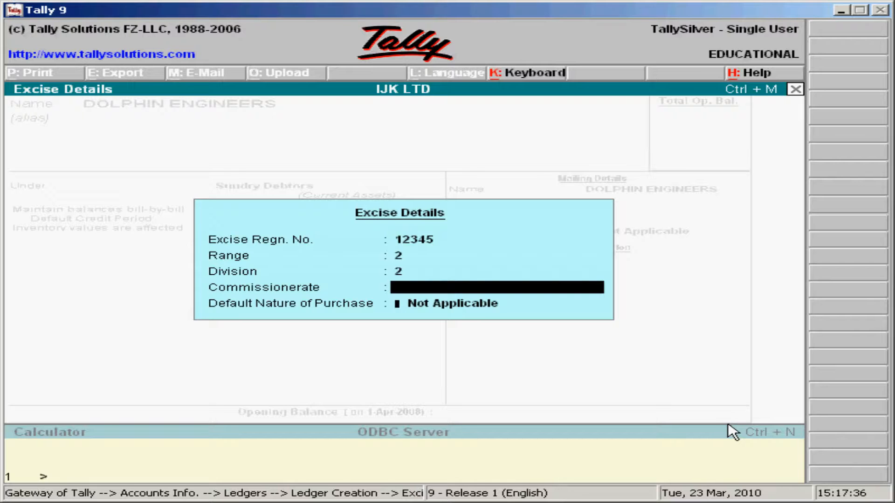
type("2")
key("Return")
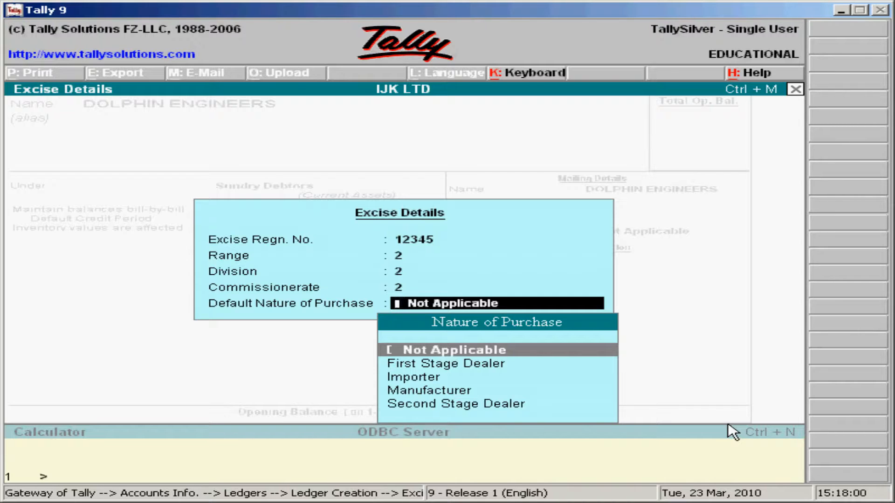
Set the default nature of purchase for DOLPHIN ENGINEERS to Second Stage Dealer and save the ledger
key("Down")
key("Down")
key("Down")
key("Down")
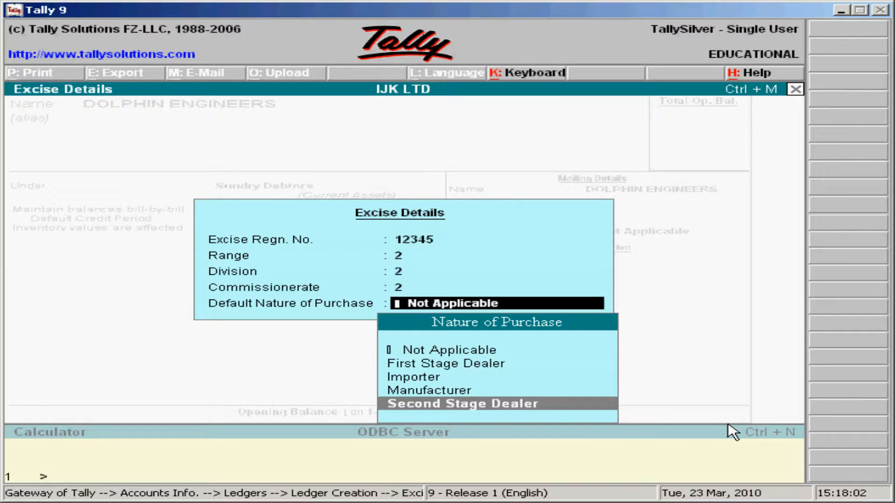
key("Return")
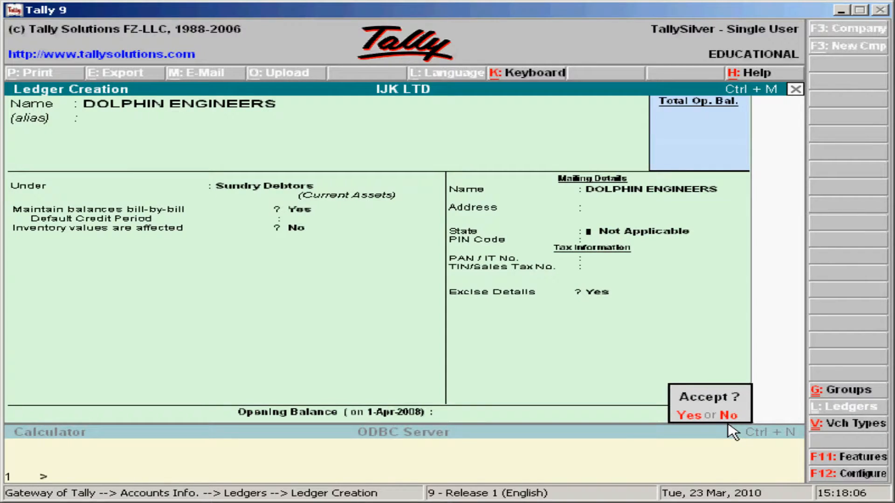
key("y")
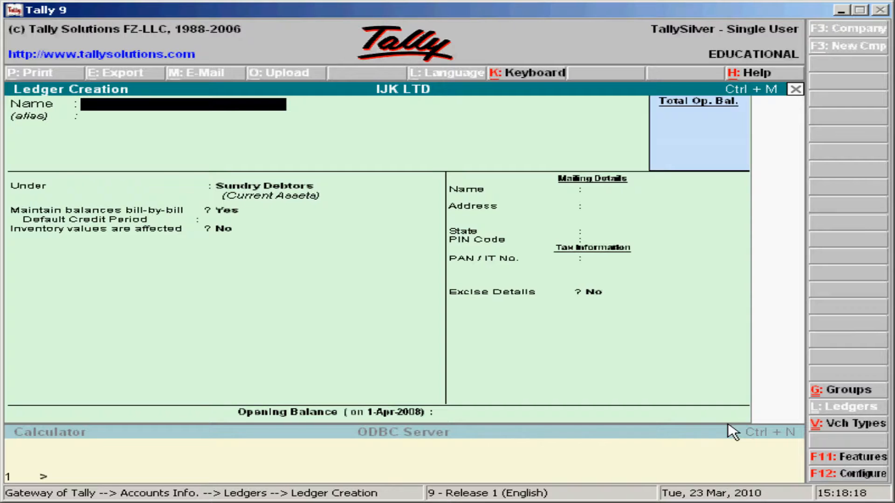
Name the next ledger PURCHASE, leave its alias blank and place it under Purchase Accounts
type("PURCHASE")
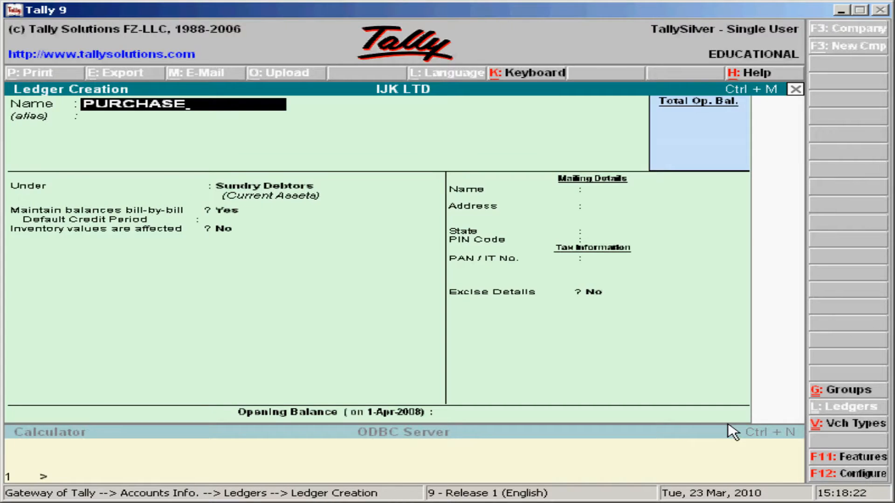
key("Return")
key("Return")
type("P")
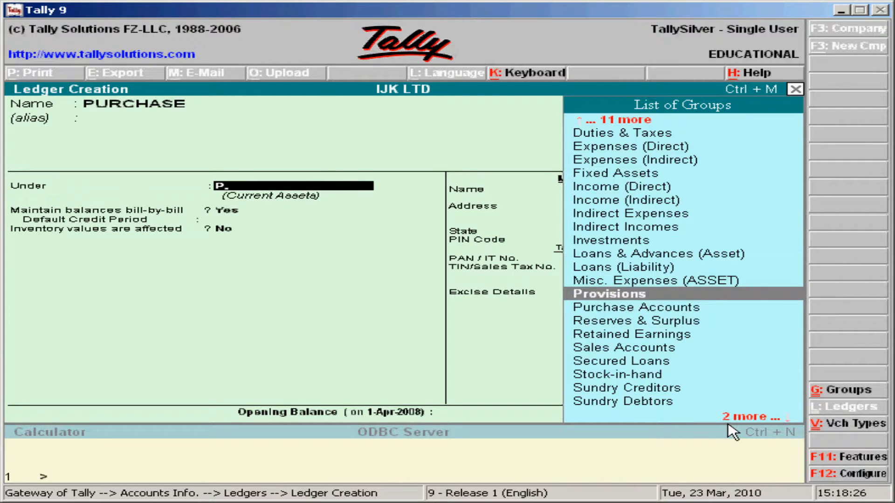
type("u")
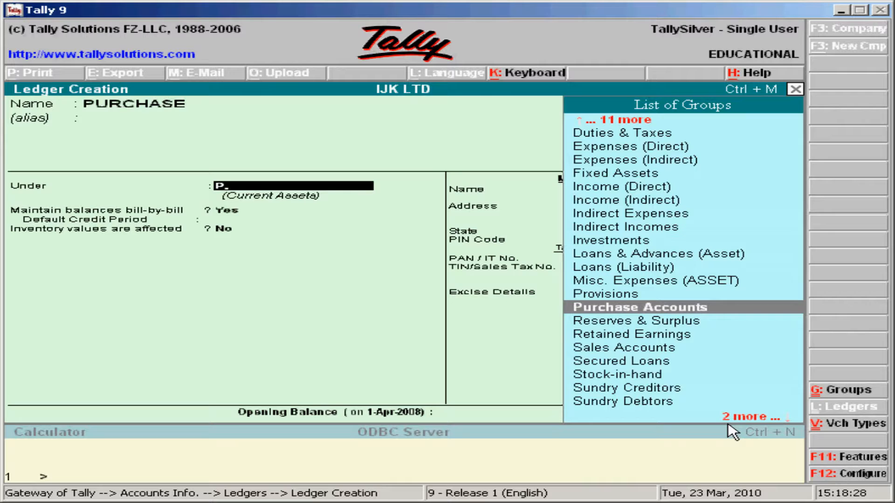
key("Return")
Keep inventory values affected for the PURCHASE ledger and mark it as used in VAT returns
key("Return")
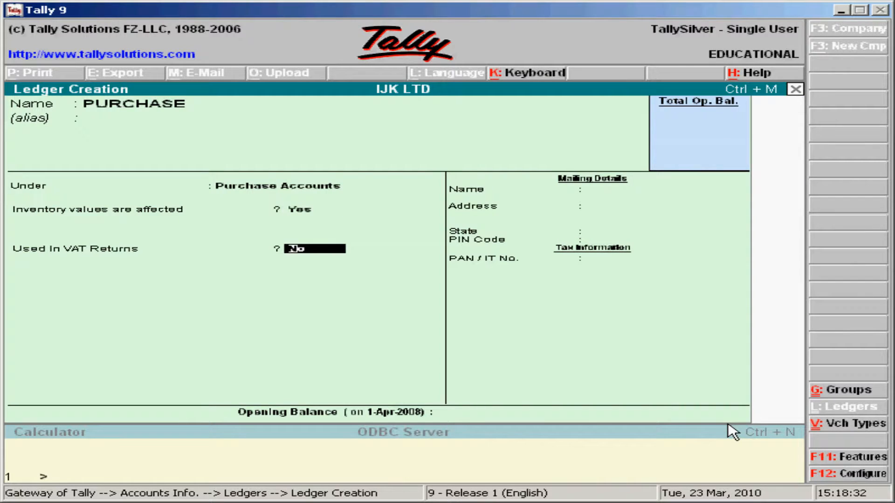
type("YES")
key("Return")
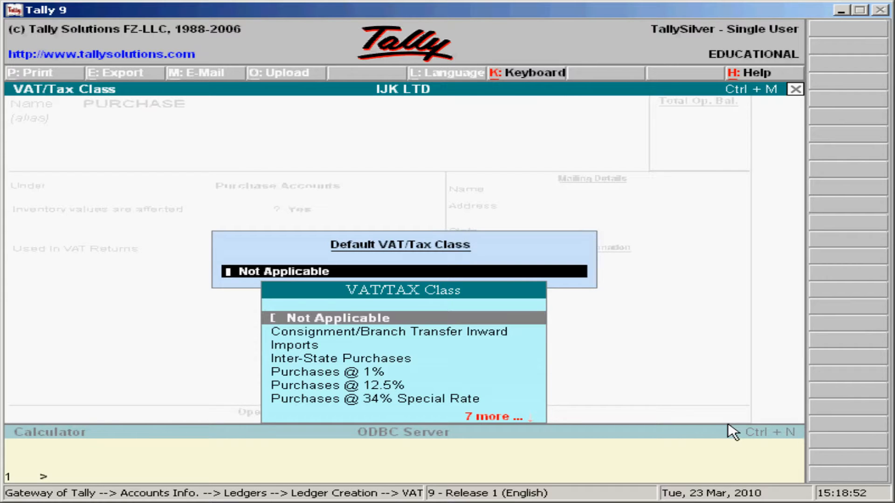
Set the default VAT/Tax class of the PURCHASE ledger to Purchases @ 4%
key("Down")
key("Down")
key("Down")
key("Down")
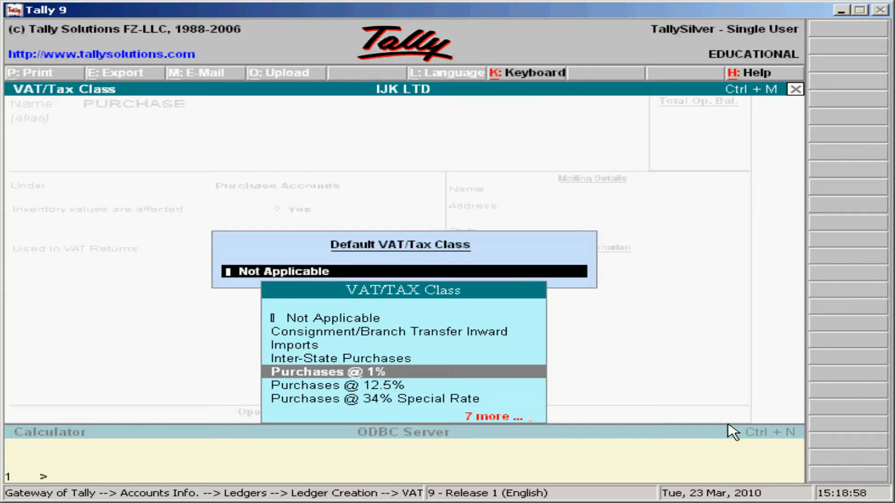
key("Down")
key("Down")
key("Down")
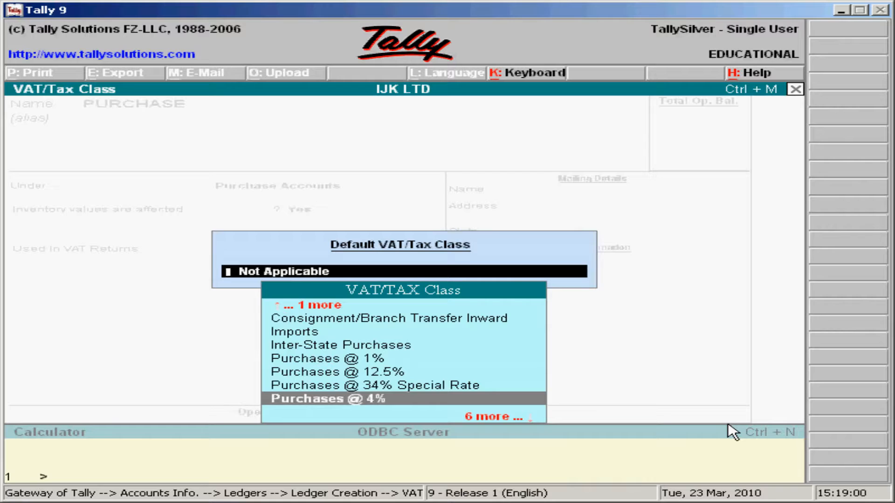
key("Up")
key("Up")
key("Up")
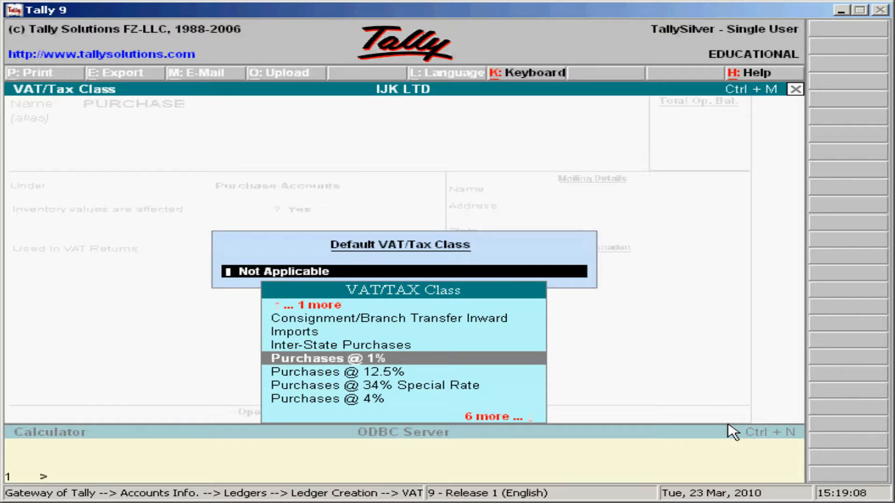
key("Down")
key("Down")
key("Down")
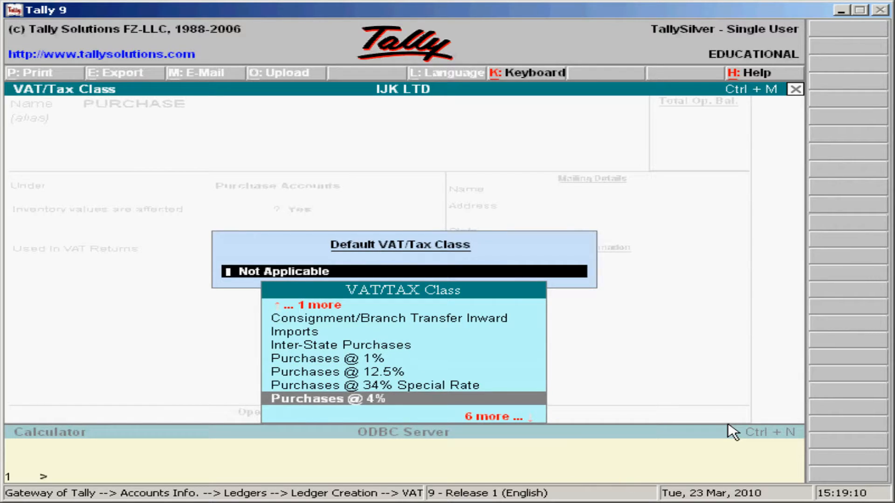
key("Return")
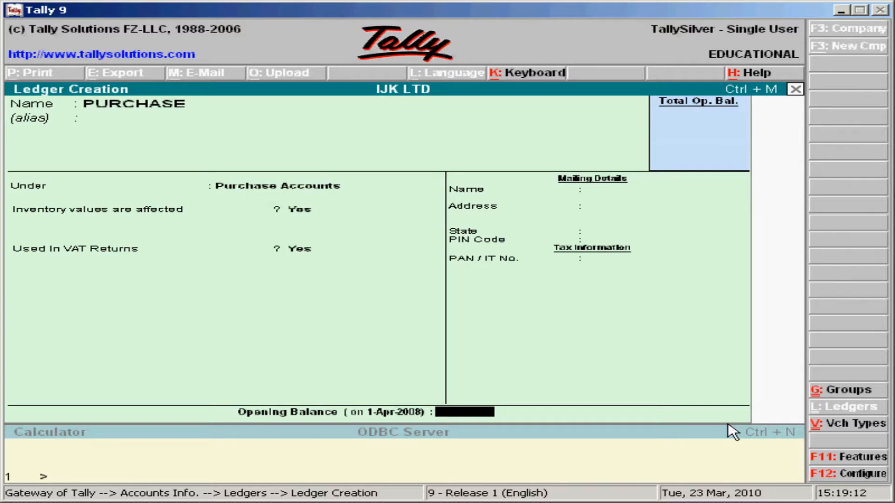
Set the default VAT/Tax class of the PURCHASE ledger to Purchases @ 1% and save the ledger
key("BackSpace")
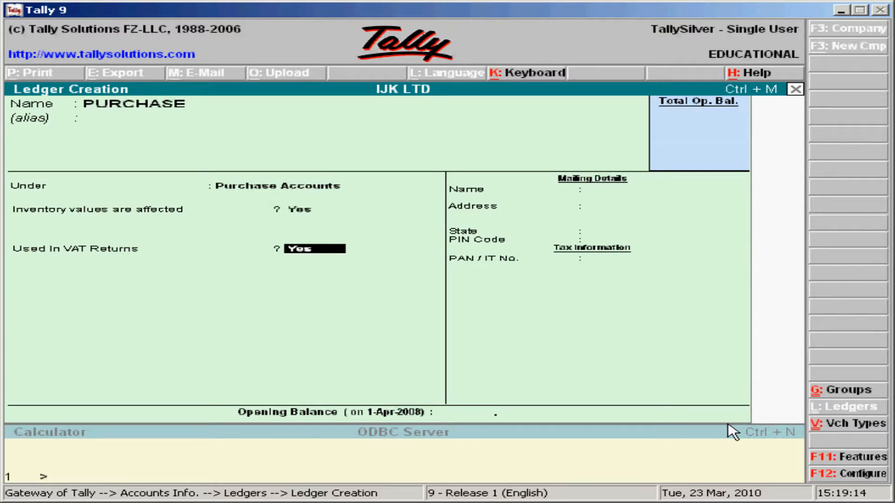
key("Return")
key("Up")
key("Up")
key("Up")
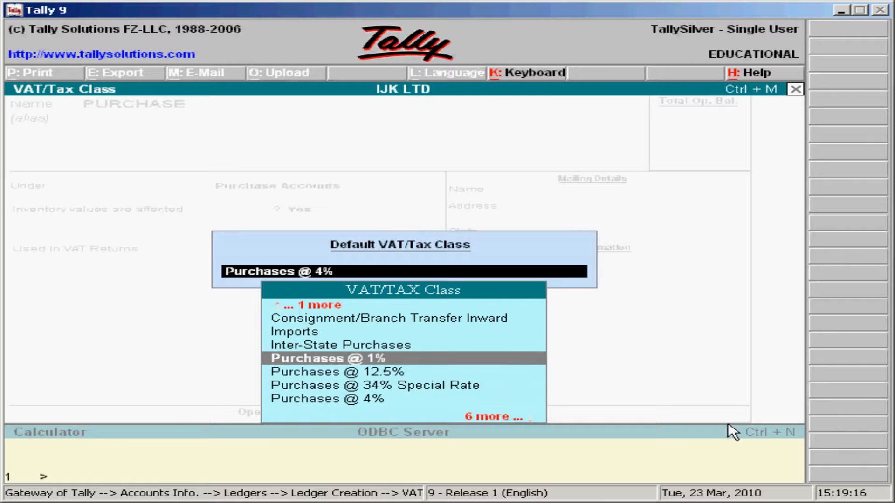
key("Return")
key("Return")
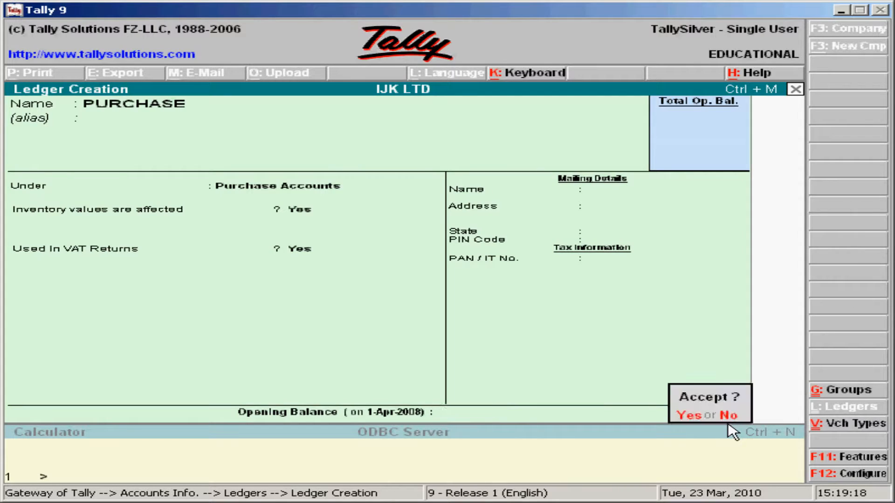
key("Return")
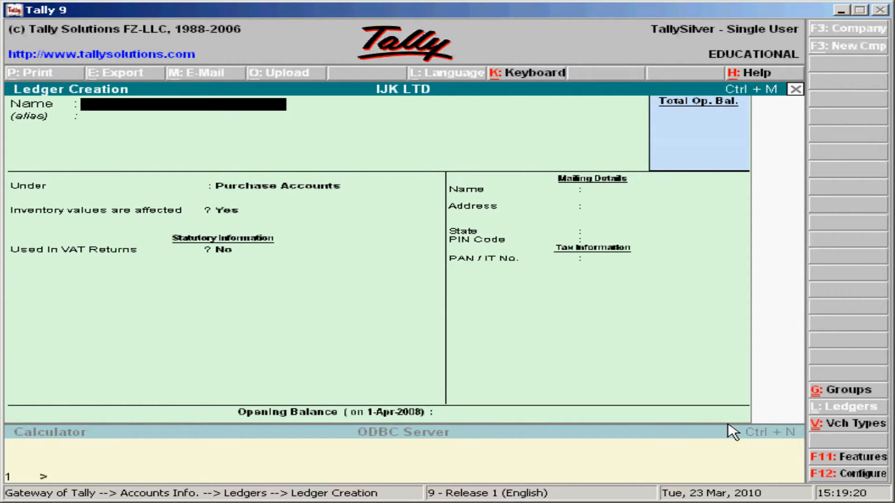
Name the next ledger SALES without an alias, keep inventory values affected and mark it as used in VAT returns
type("SALES")
key("Return")
key("Return")
key("Return")
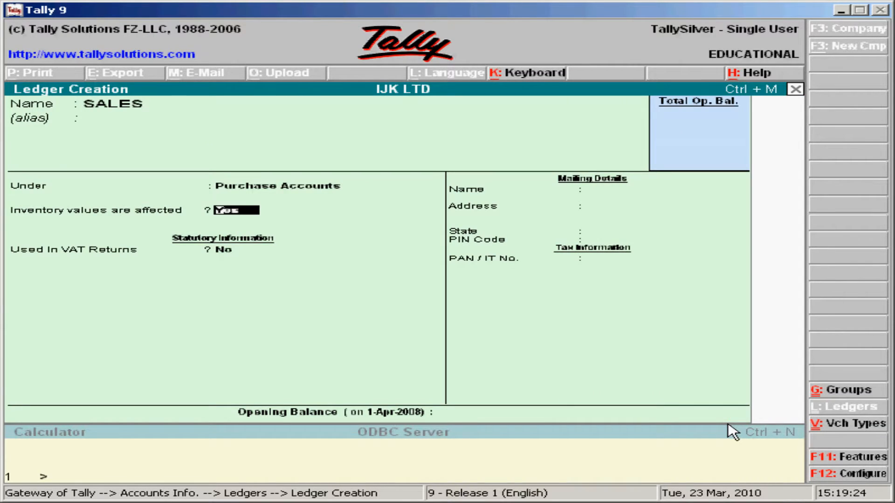
key("Return")
type("yes")
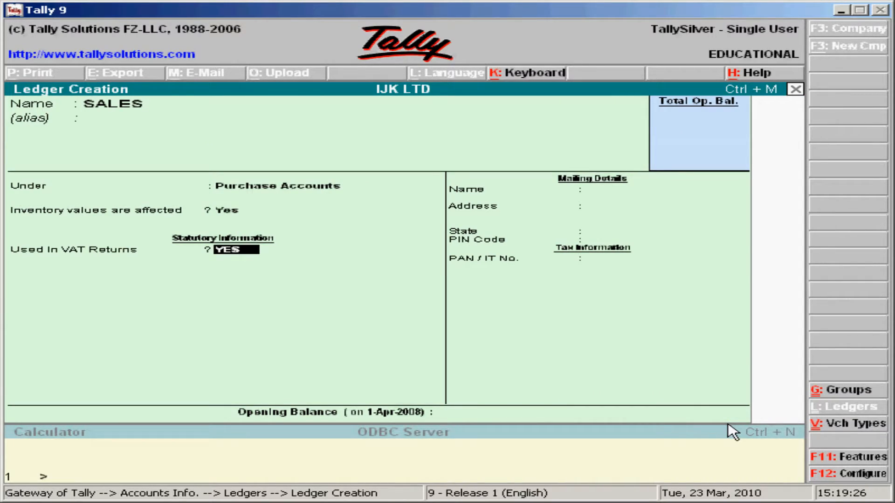
key("Return")
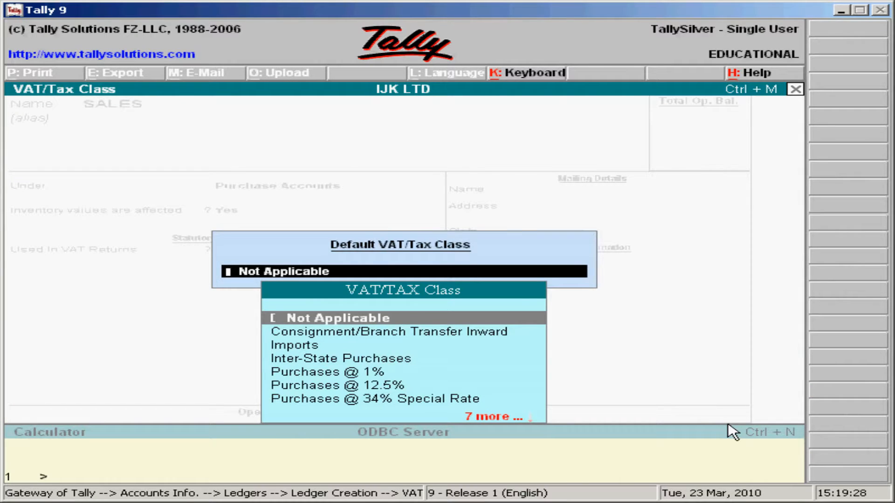
Look through the default VAT/Tax classes offered for the SALES ledger
key("Down")
key("Down")
key("Down")
key("Down")
key("Down")
key("Down")
key("Down")
key("Down")
key("Down")
key("Down")
key("Down")
key("Down")
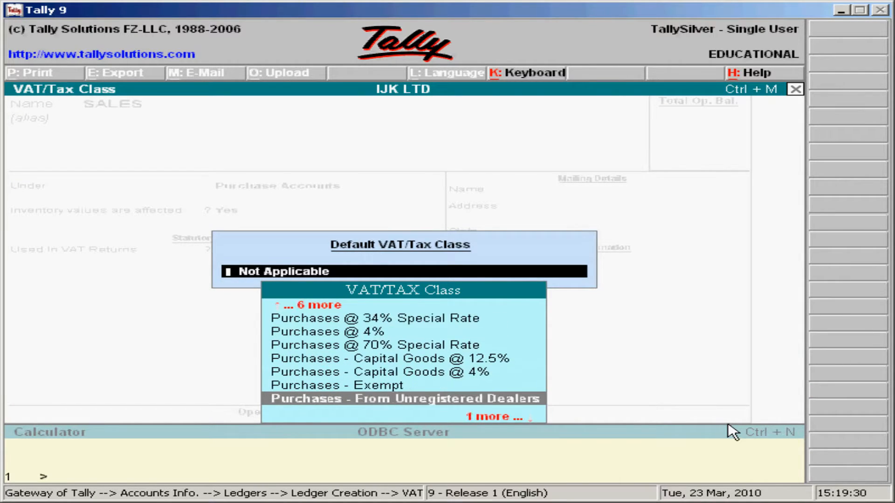
key("Down")
key("Up")
key("Up")
key("Up")
key("Up")
key("Up")
key("Up")
key("Up")
key("Up")
key("Up")
key("Up")
key("Up")
key("Up")
key("Up")
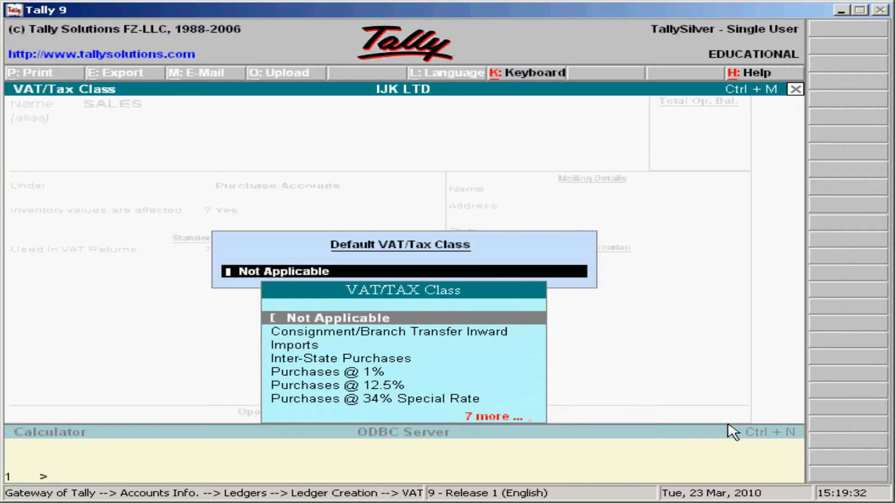
key("Down")
key("Down")
key("Down")
key("Down")
key("Down")
key("Down")
key("Down")
key("Down")
key("Down")
key("Down")
key("Down")
key("Down")
key("Down")
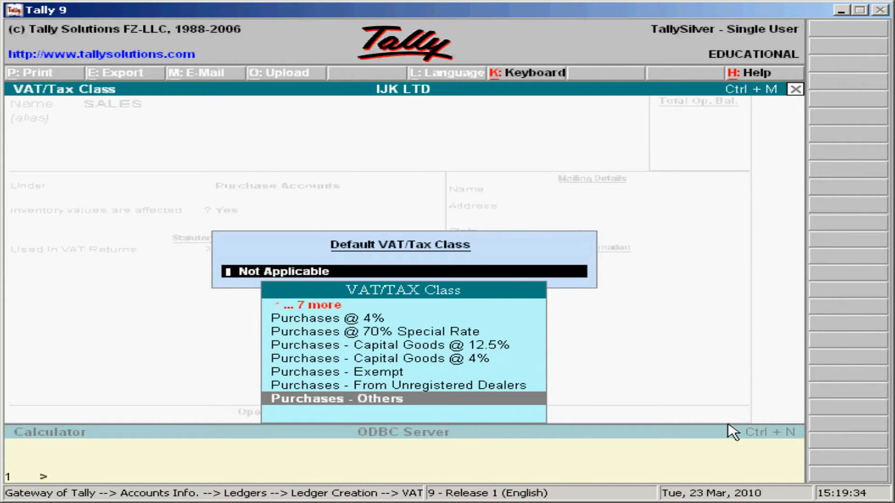
key("Return")
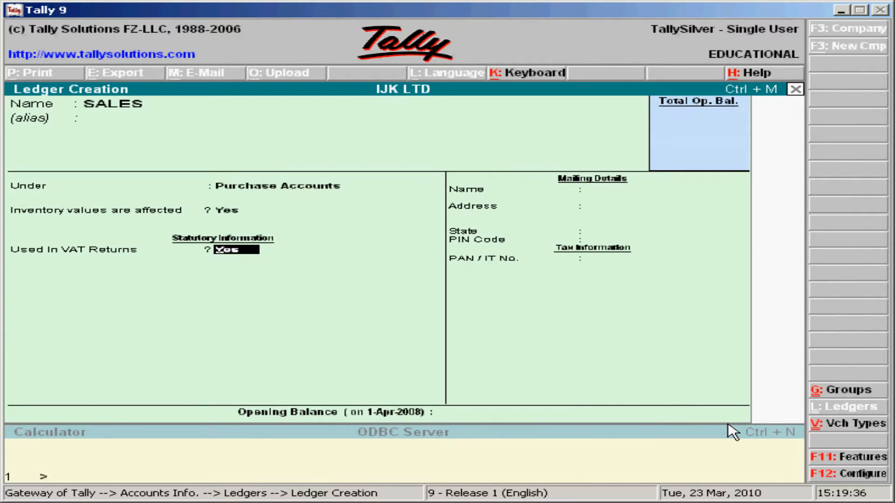
Go back to the group of the SALES ledger and place it under Sales Accounts
key("BackSpace")
key("BackSpace")
type("S")
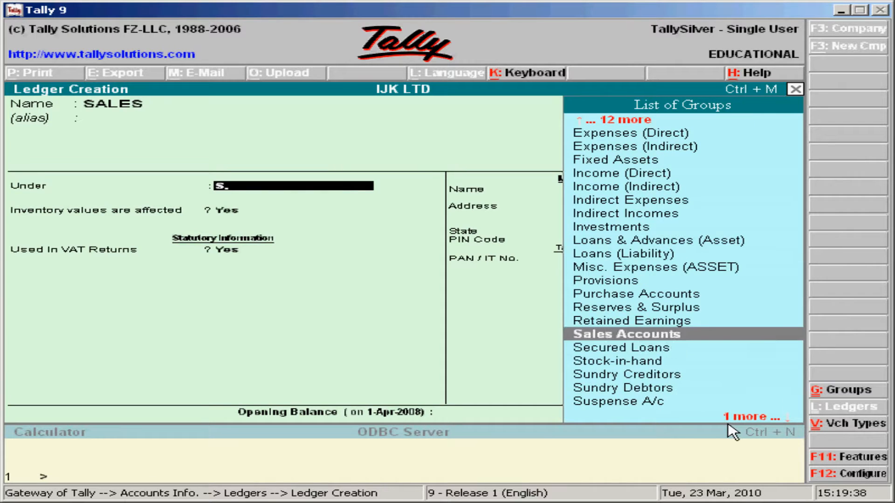
key("Down")
key("Up")
key("Return")
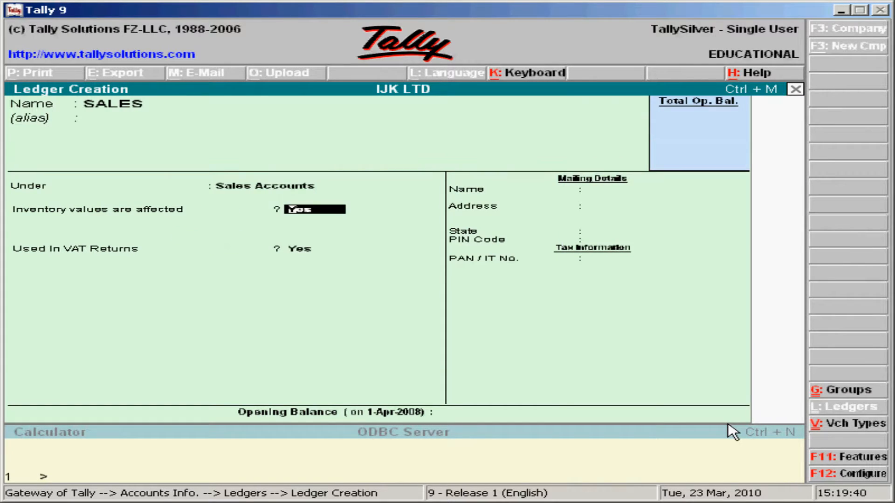
Set the default VAT/Tax class of the SALES ledger to Sales @ 1% and save the ledger
key("Return")
key("Return")
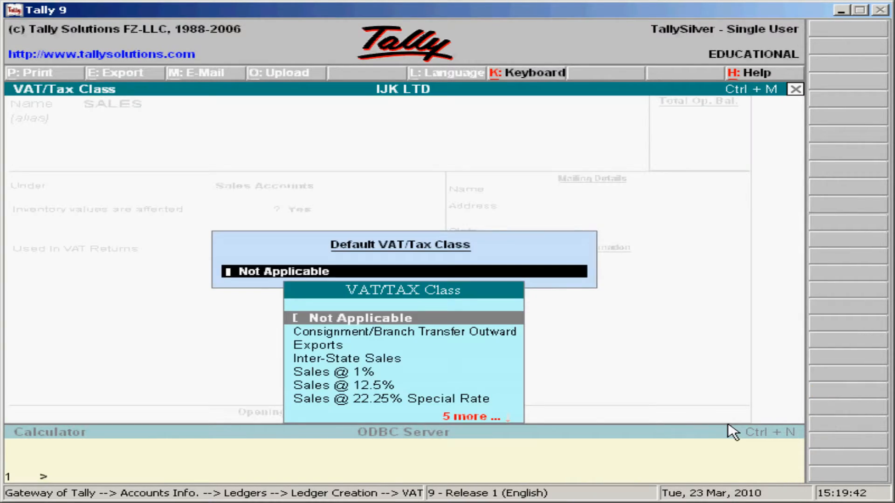
key("Down")
key("Down")
key("Down")
key("Down")
key("Return")
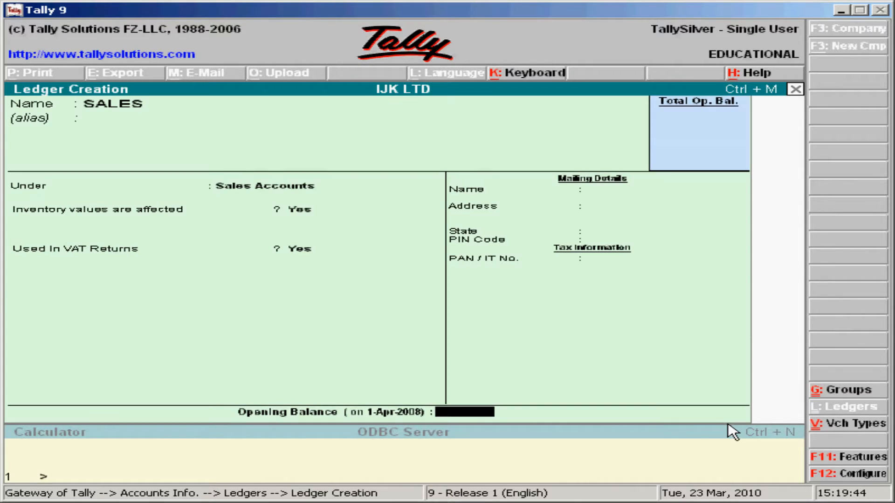
key("Return")
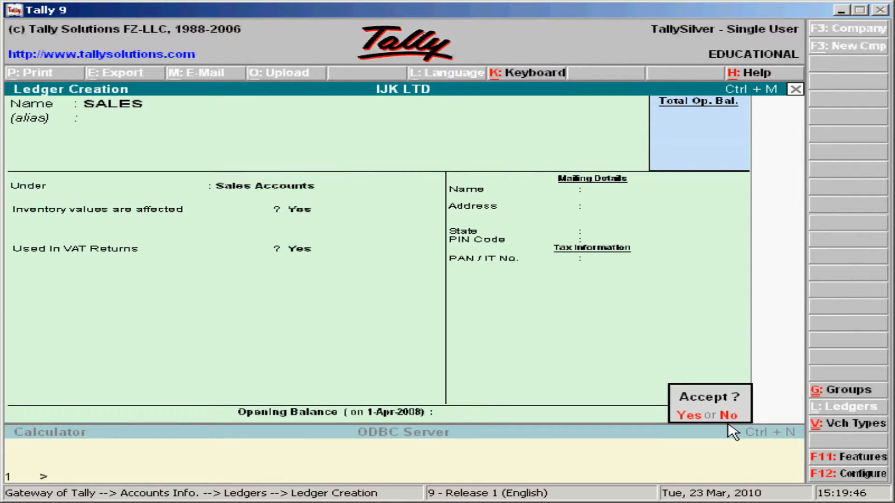
key("Return")
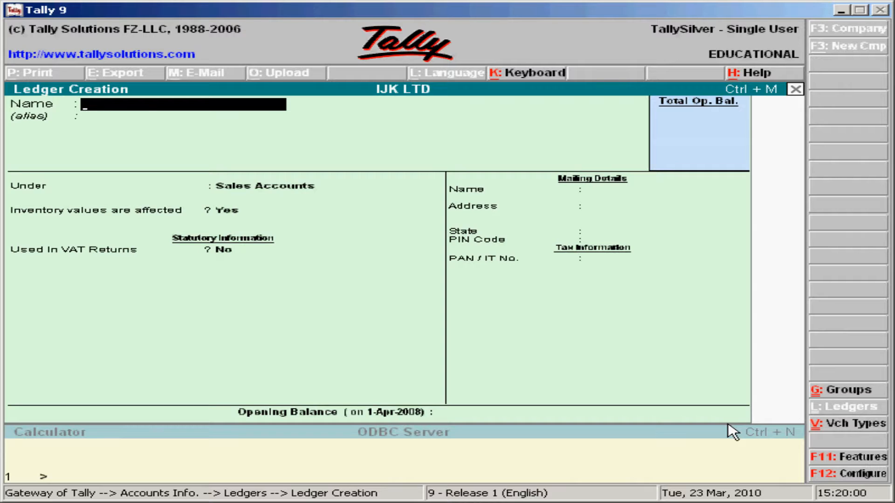
Name the next ledger INPUT VAT, leave its alias blank and place it under Duties & Taxes
type("INPUT VAT")
key("Return")
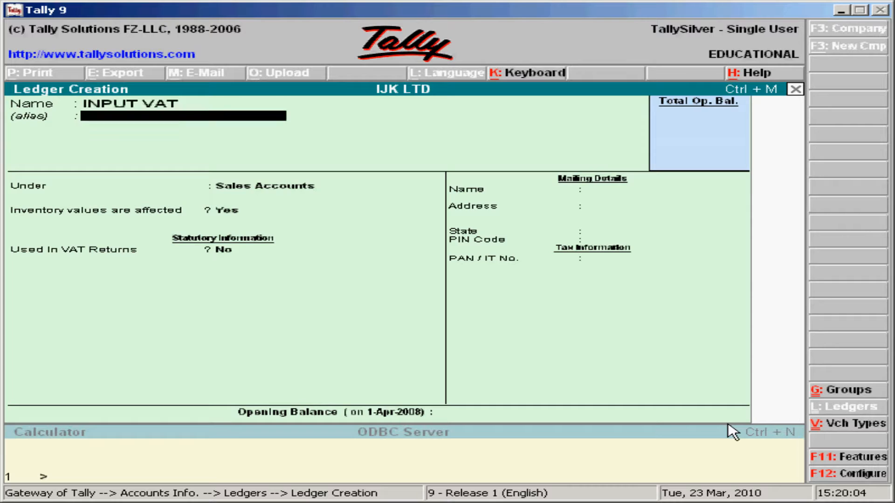
key("Return")
type("D")
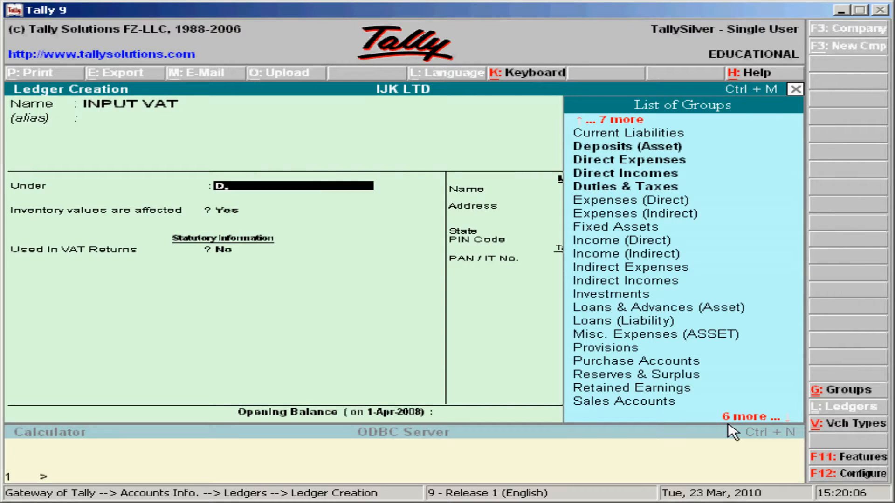
key("Down")
key("Down")
key("Down")
key("Down")
key("Return")
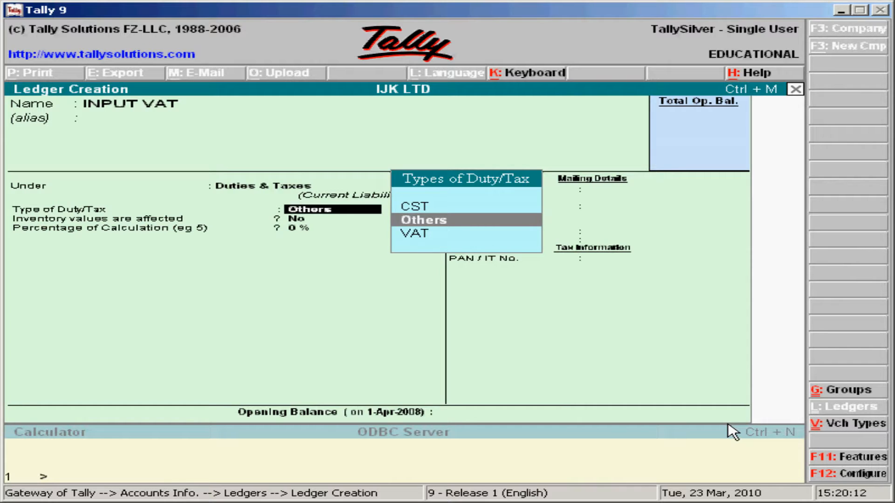
Set the INPUT VAT duty type to VAT, keep its class Not Applicable and percentage 0, and save the ledger
key("Down")
key("Return")
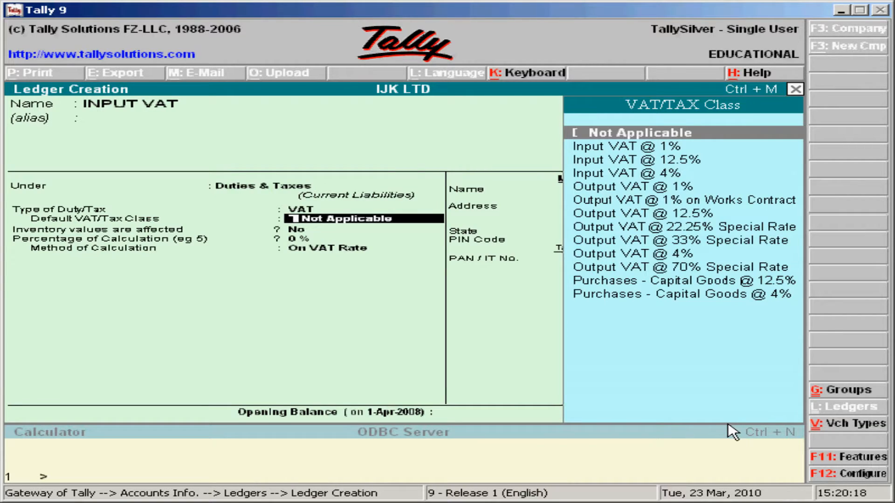
key("Return")
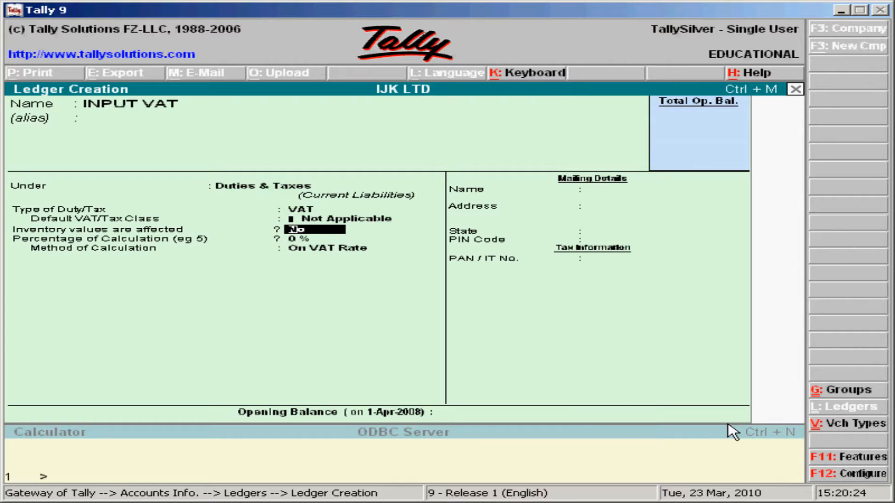
key("Return")
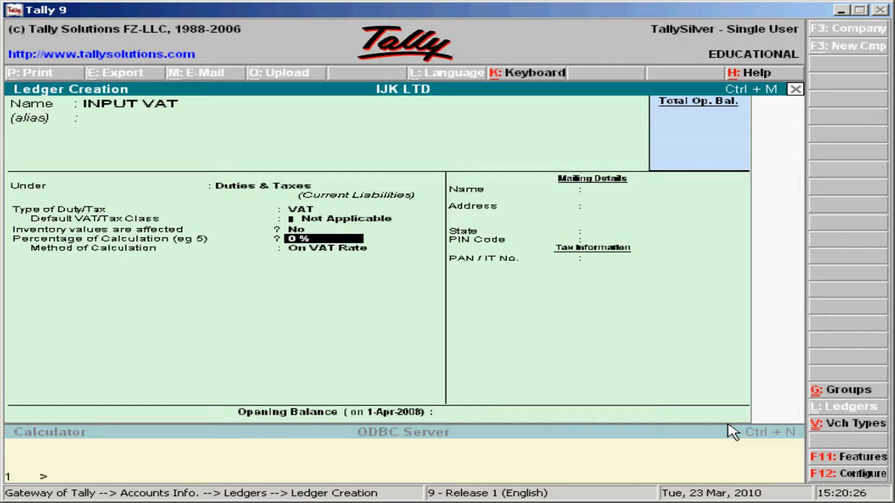
key("Return")
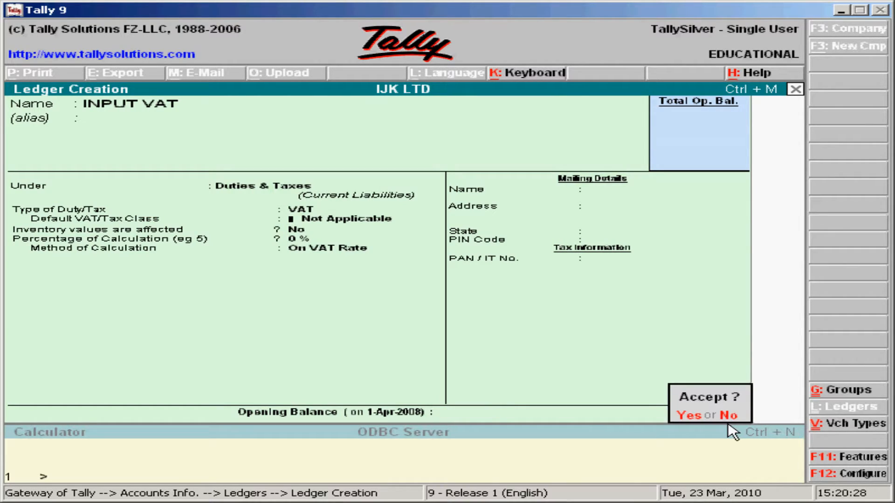
key("y")
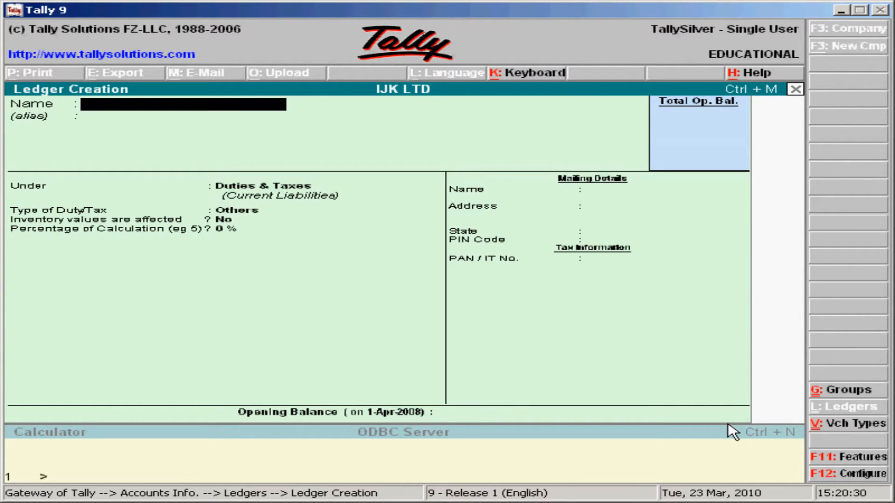
Name the next ledger OUTPUT VAT, leave its alias blank and keep it under Duties & Taxes
type("OUTPUT VAT")
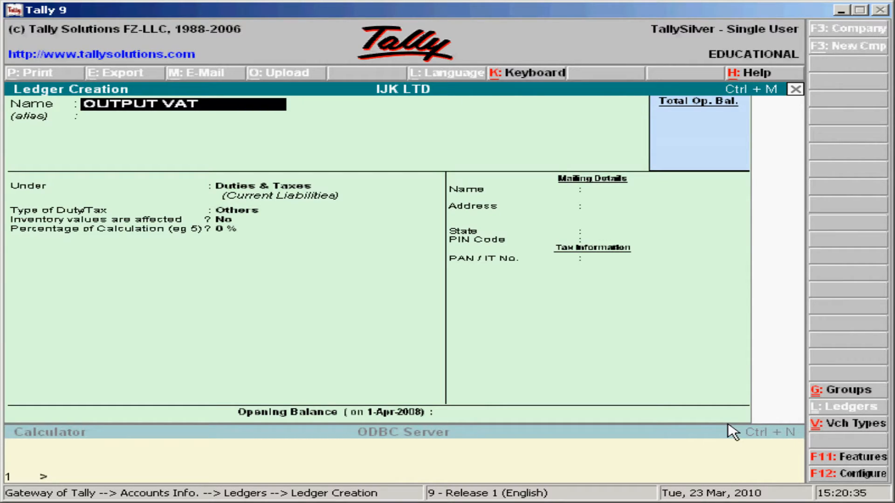
key("Return")
key("Return")
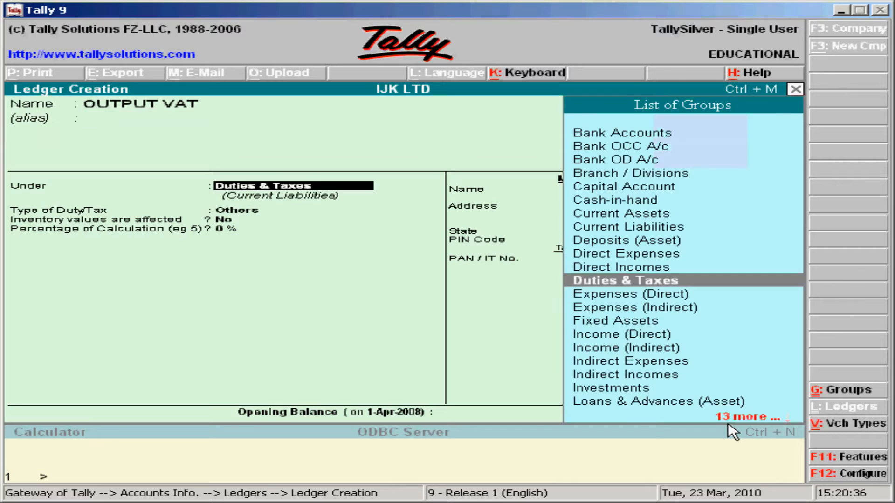
key("Return")
Set the OUTPUT VAT duty type to VAT, keep its class Not Applicable and percentage 0, and save the ledger
key("Down")
key("Return")
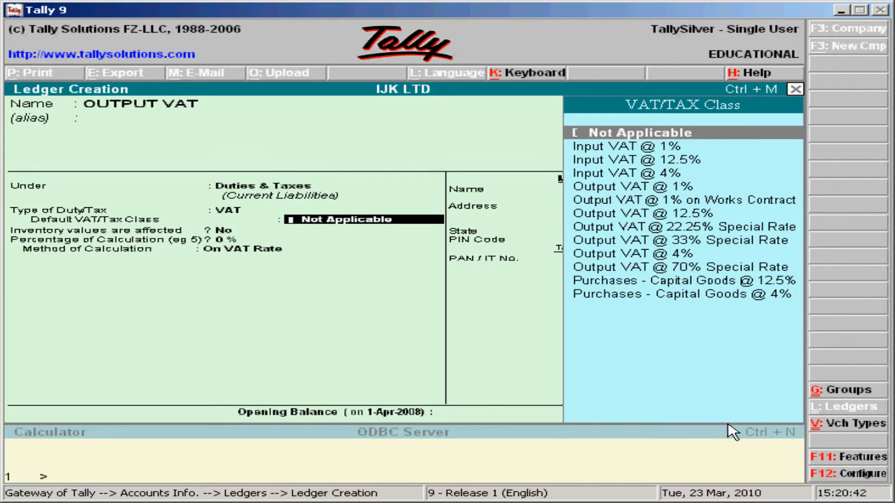
key("Return")
key("Return")
key("Return")
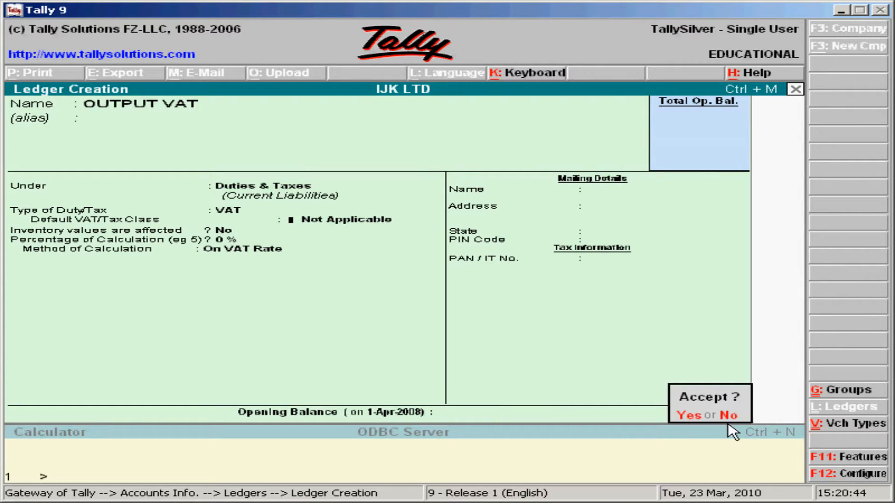
key("Return")
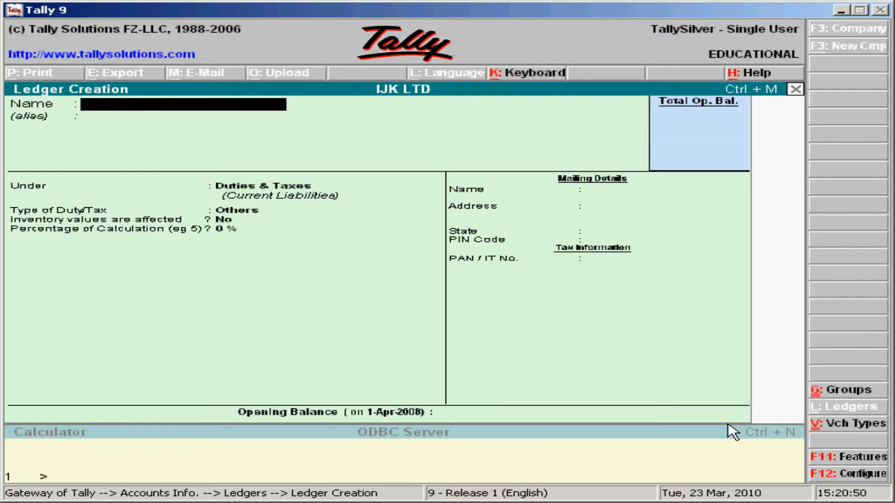
Leave ledger creation and open the creation form for a new unit of measure under the inventory masters
key("Escape")
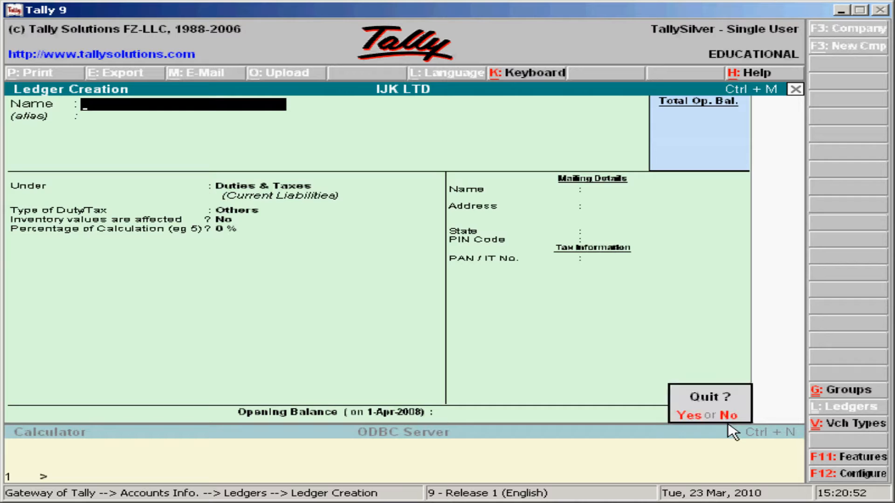
key("y")
key("Escape")
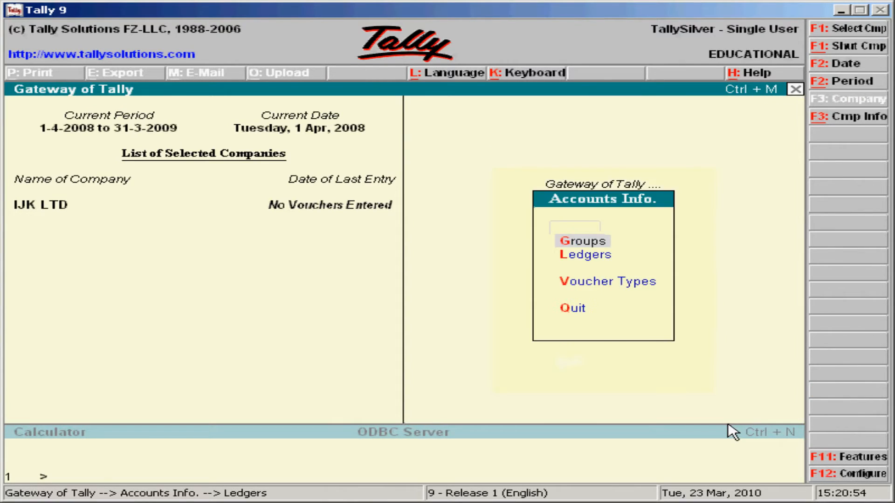
key("Escape")
key("Down")
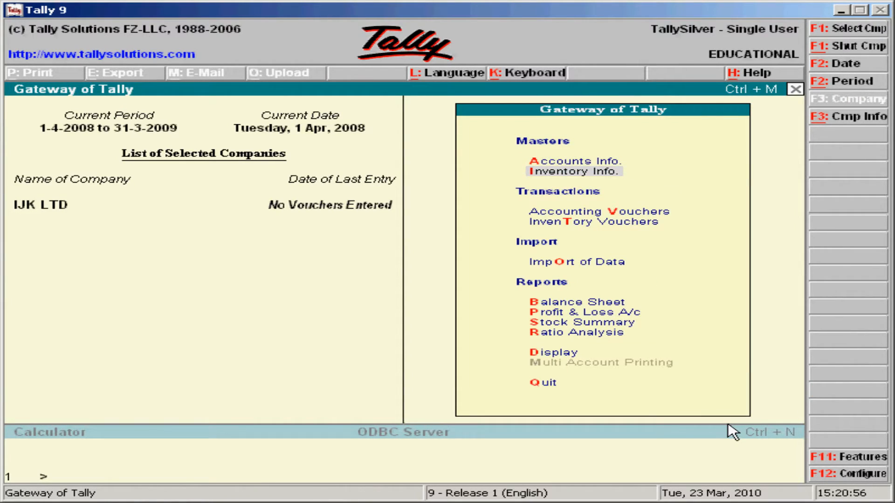
key("Return")
key("Down")
key("Down")
key("Return")
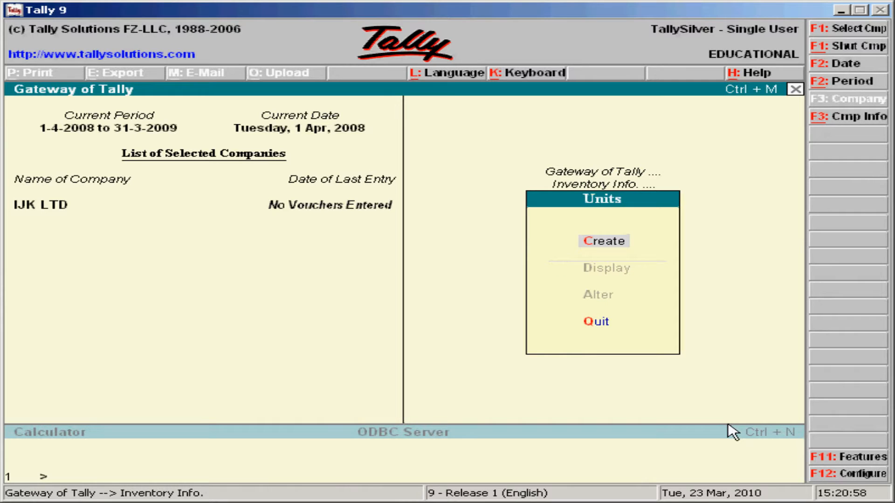
key("Return")
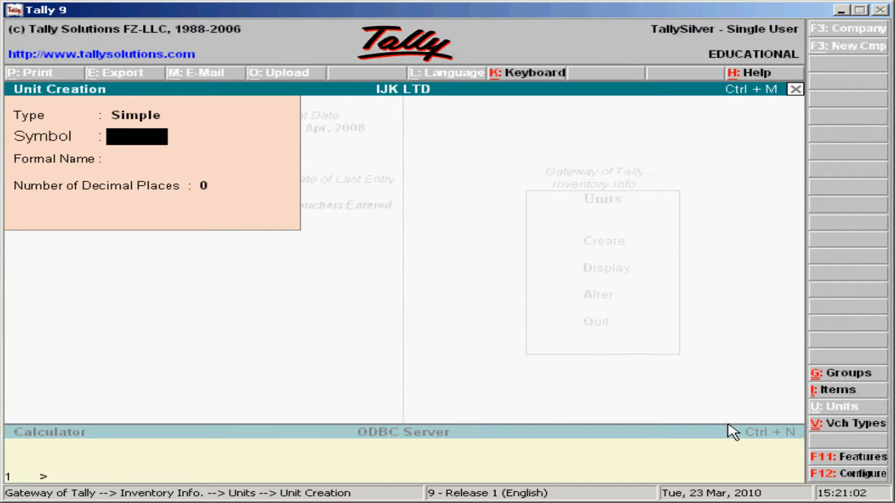
Create the simple unit MT with formal name METRIC TONES and 0 decimal places, and save it
type("MT")
key("Return")
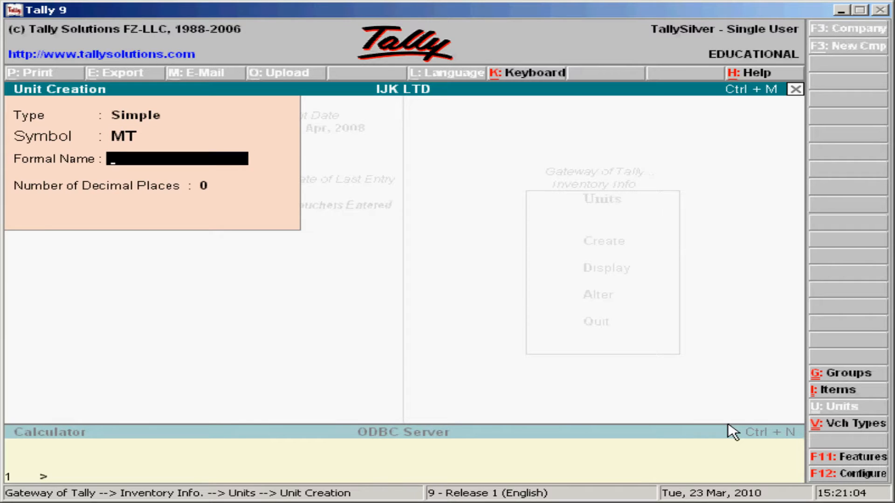
type("METRIC TONES")
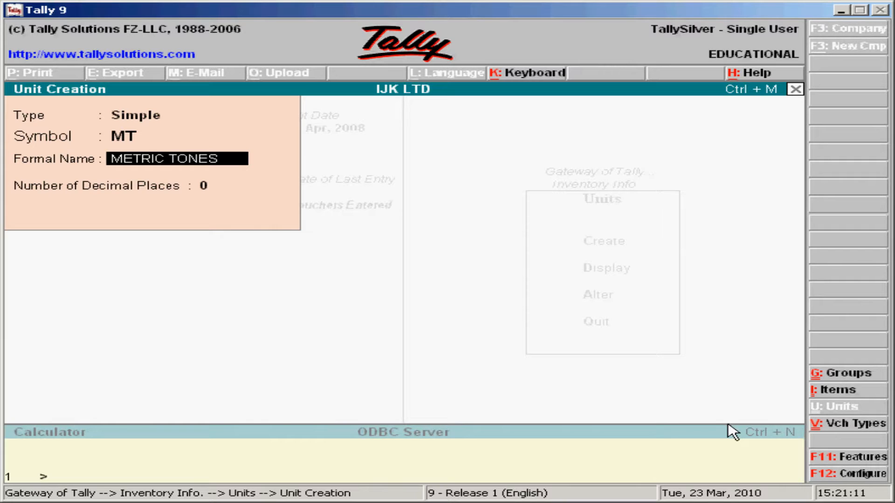
key("Return")
key("Return")
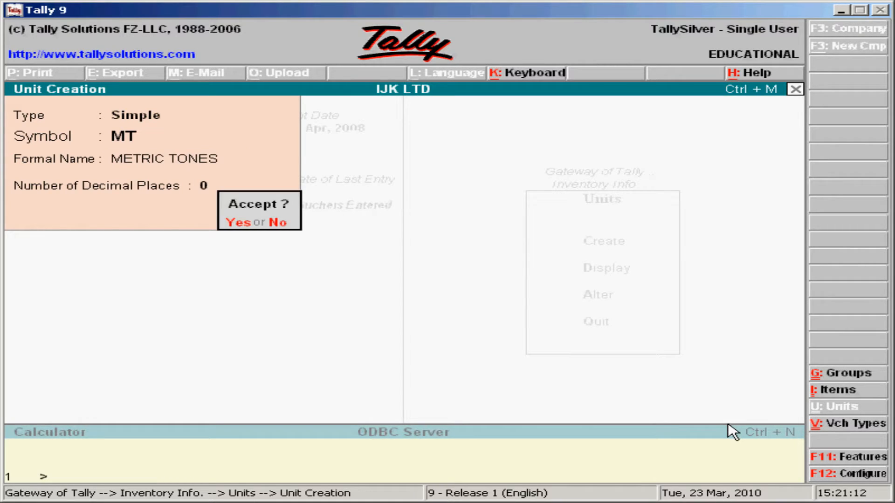
key("Return")
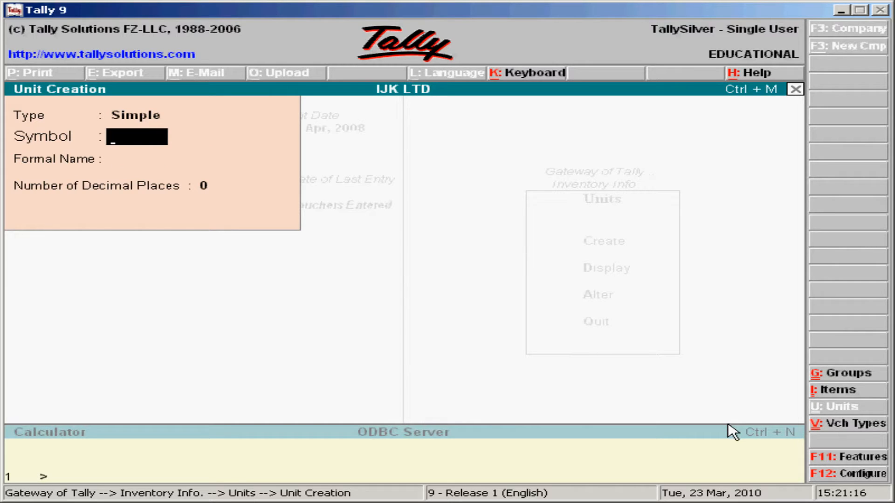
Leave unit creation and open the creation form for a new stock item
key("Escape")
key("Return")
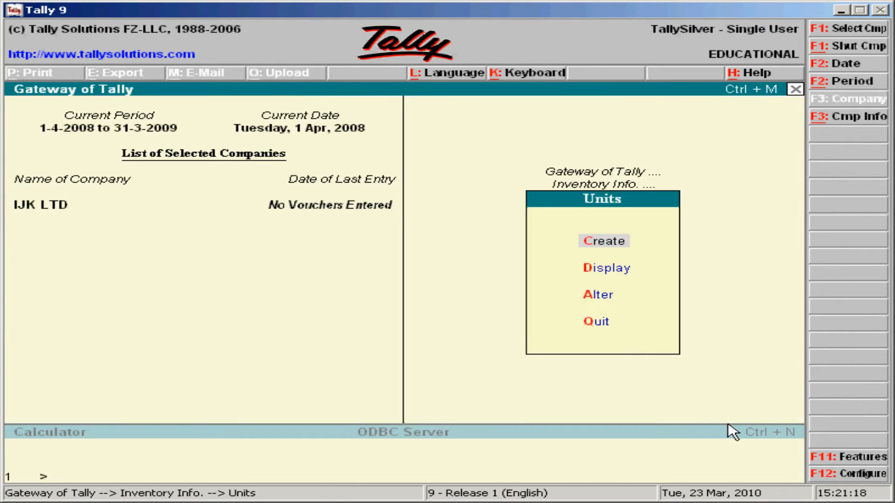
key("Escape")
key("Up")
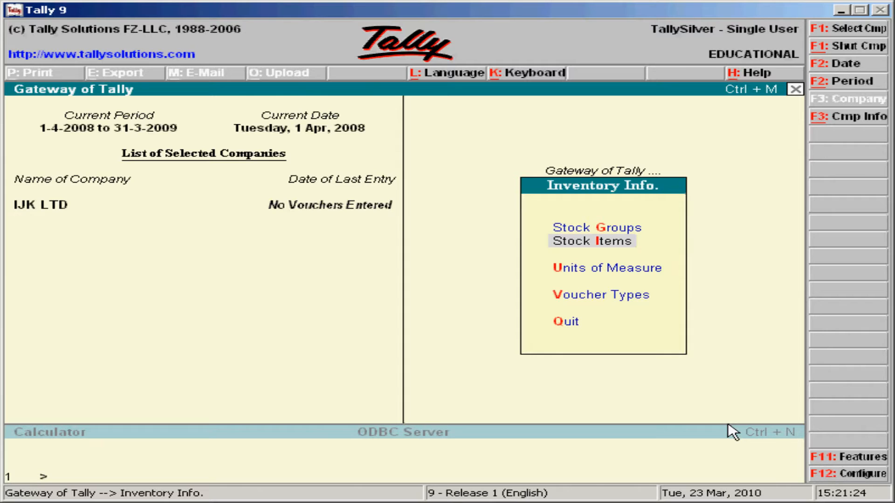
key("Return")
key("Return")
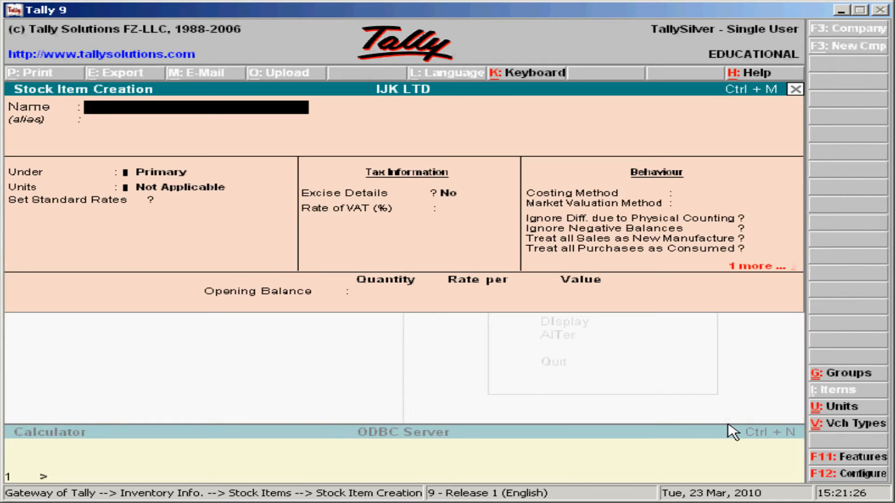
Name the stock item STEEL RODS without an alias, under Primary, with units MT and standard rates set to No
type("STEEL")
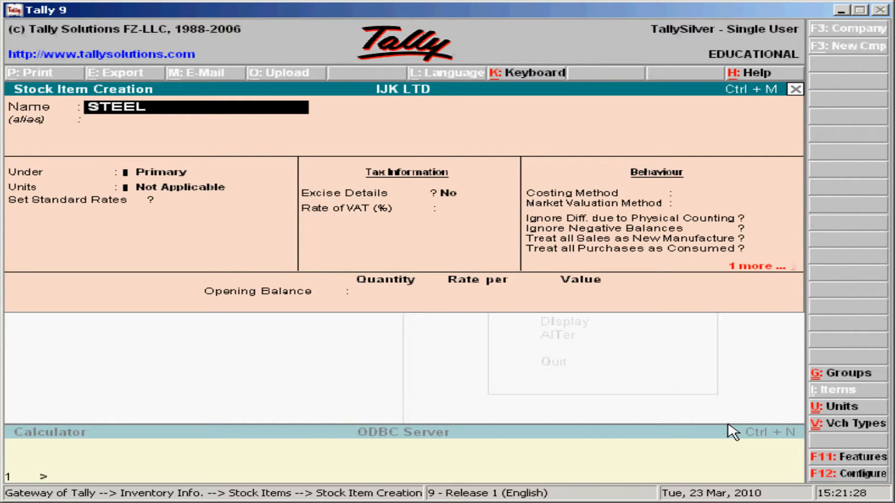
type(" RODS")
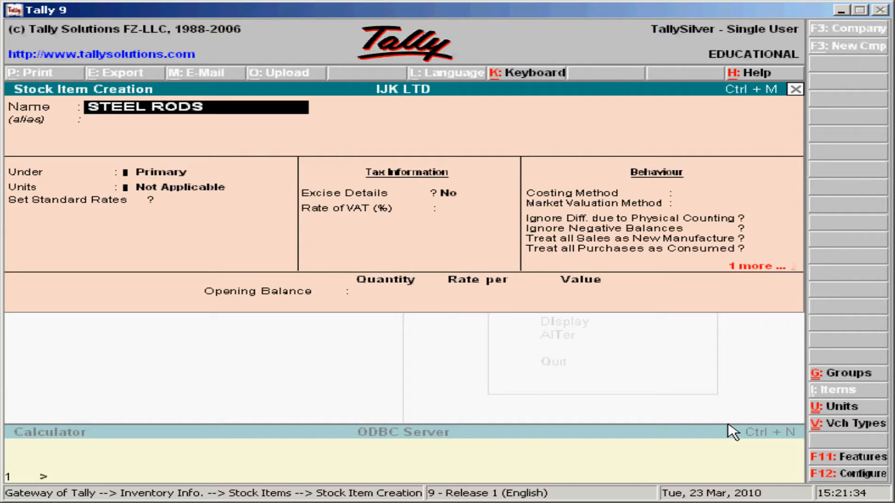
key("Return")
key("Return")
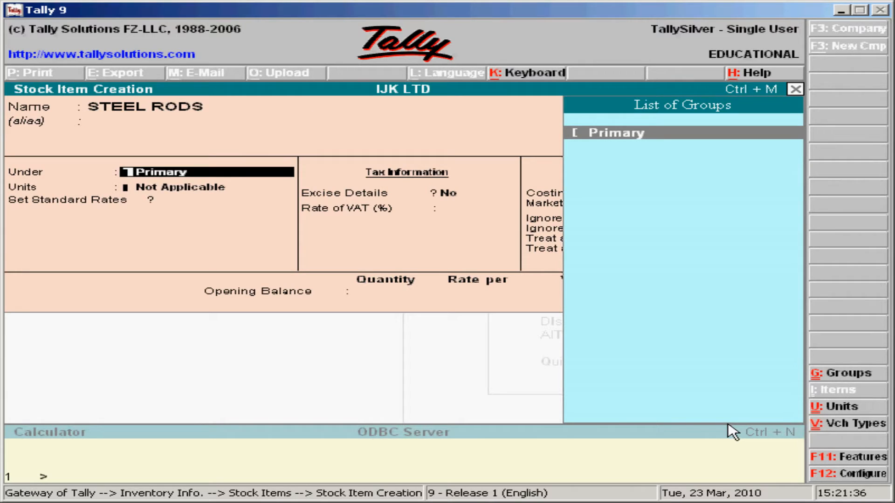
key("Return")
key("Down")
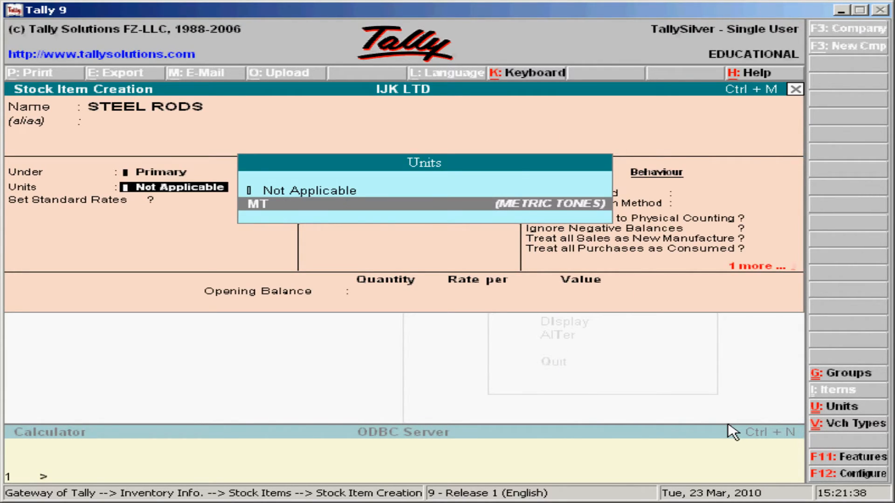
key("Return")
key("Return")
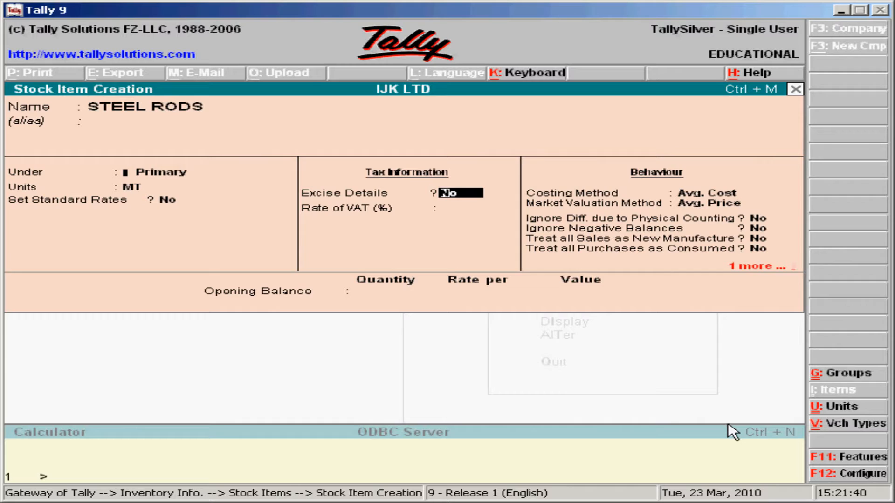
Enable excise details for STEEL RODS and enter 111 as the tariff classification
type("y")
key("Return")
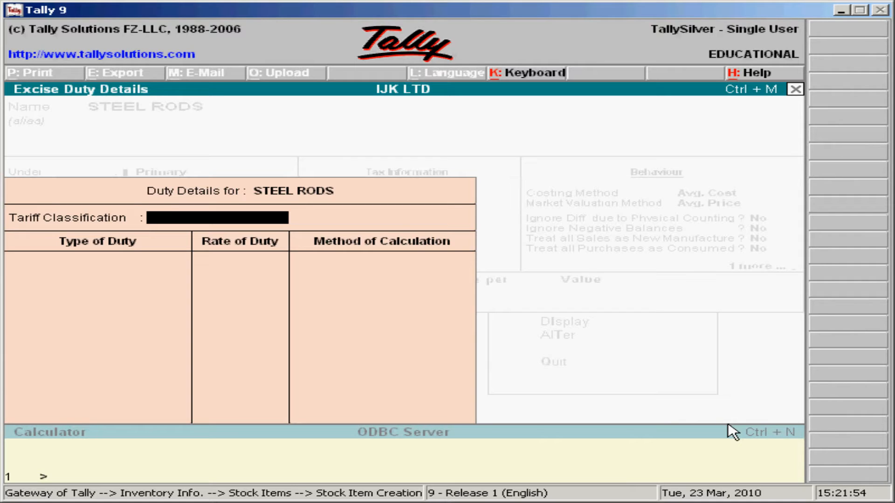
type("J")
key("BackSpace")
type("111")
key("Return")
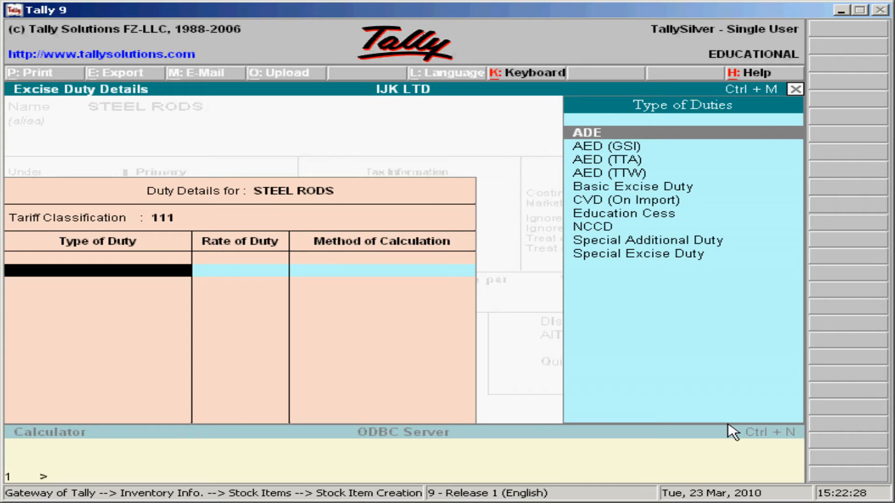
Add Basic Excise Duty to the STEEL RODS duty details at 16 %, calculated On Assessable Value
key("Down")
key("Down")
key("Down")
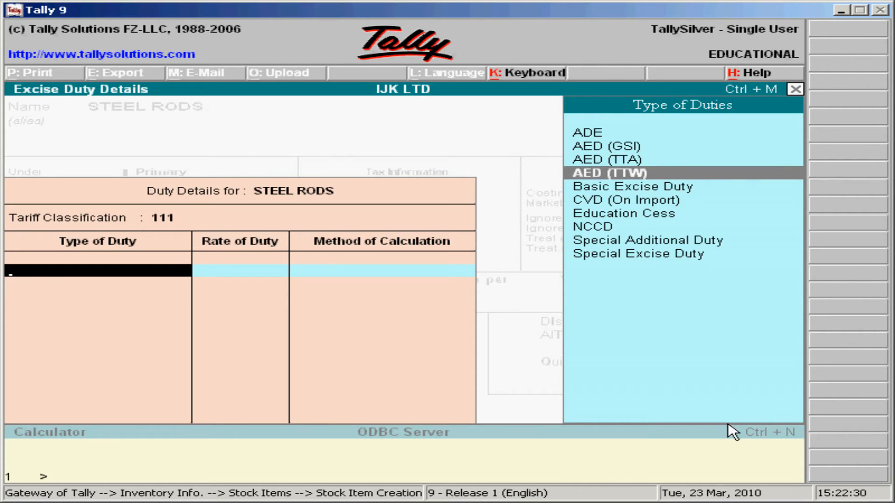
key("Down")
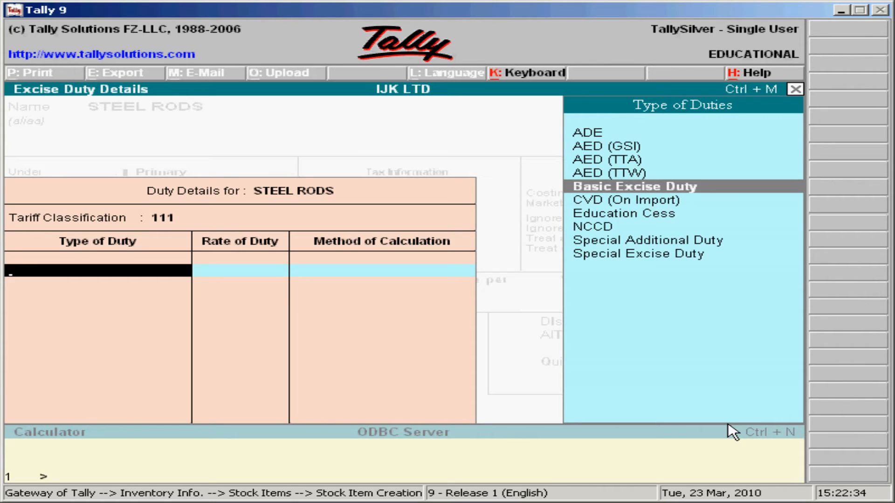
key("Up")
key("Up")
key("Down")
key("Down")
key("Down")
key("Up")
key("Up")
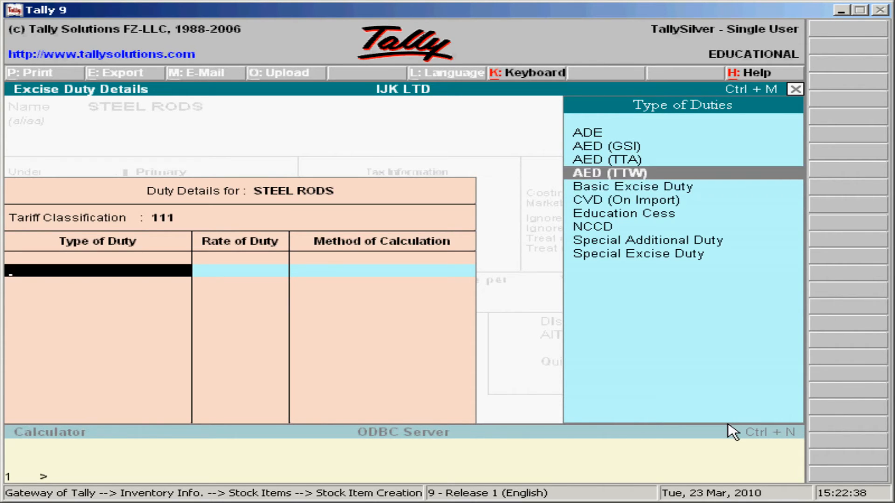
key("Down")
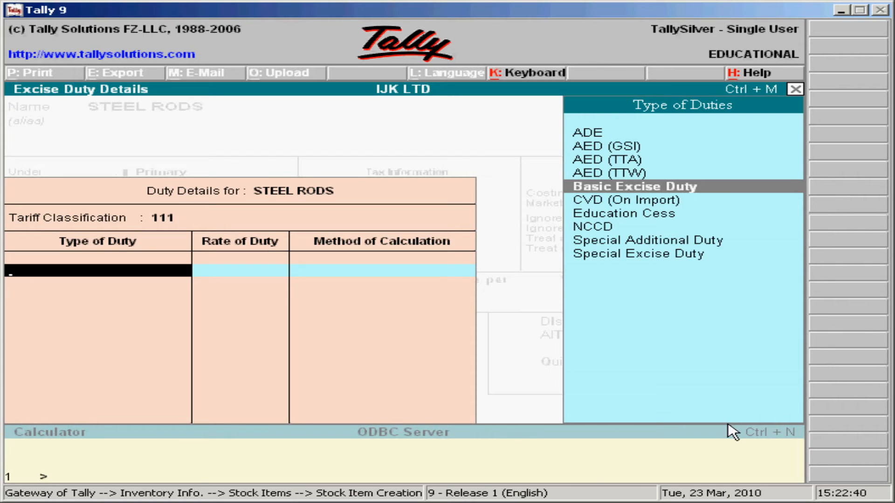
key("Return")
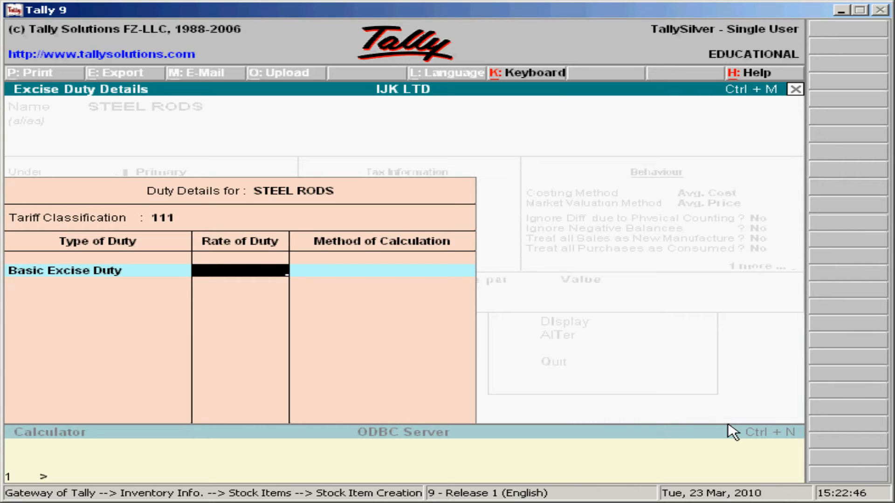
type("16%")
key("Return")
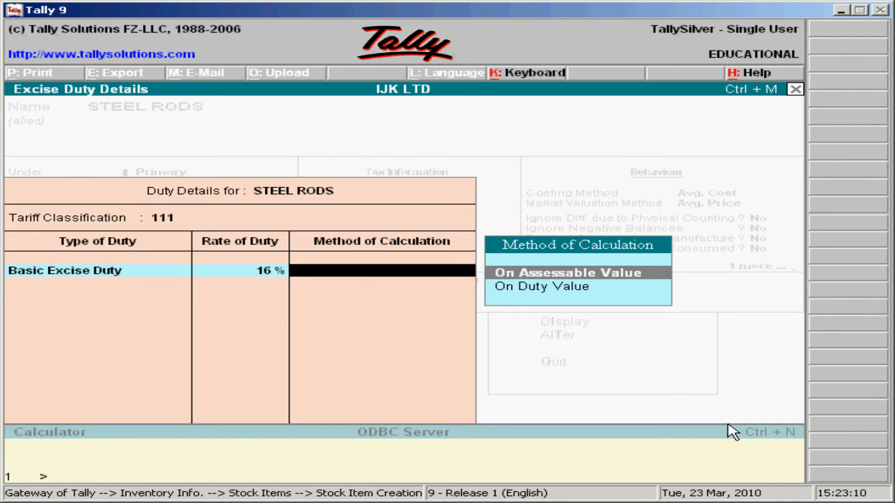
key("Return")
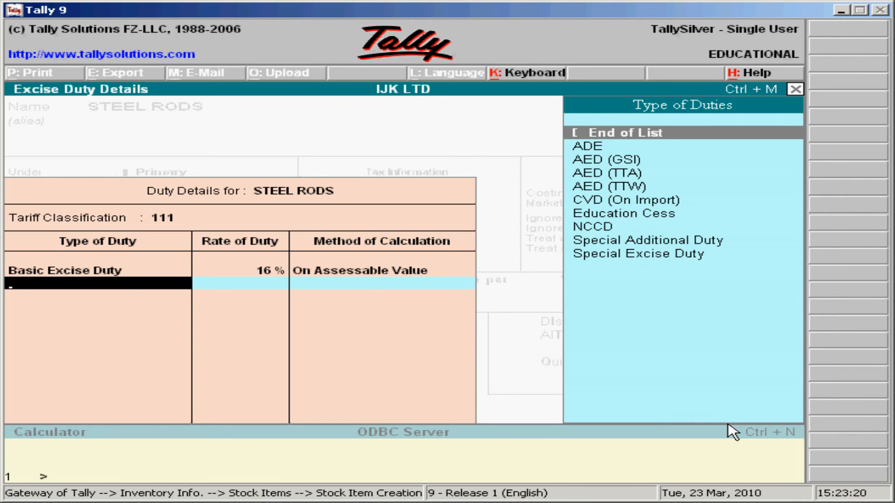
Add AED (GSI) to the duty details at 8 %, calculated On Assessable Value
key("Down")
key("Down")
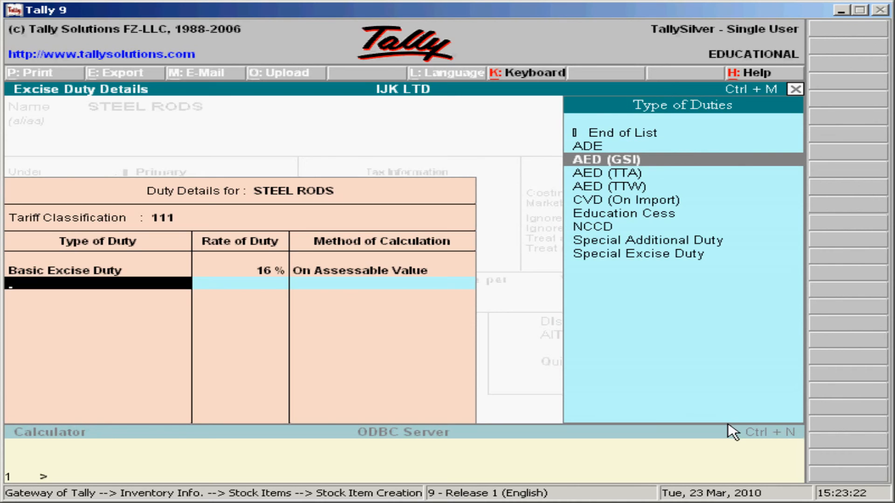
key("Return")
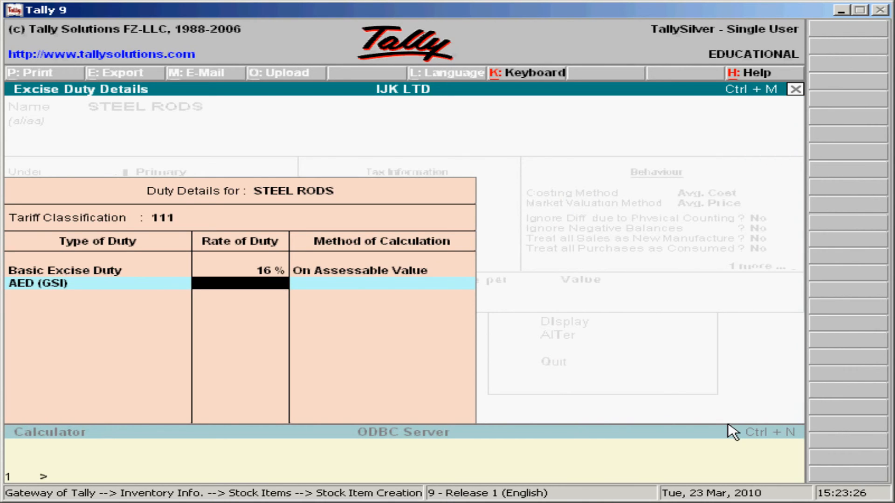
type("8%")
key("Return")
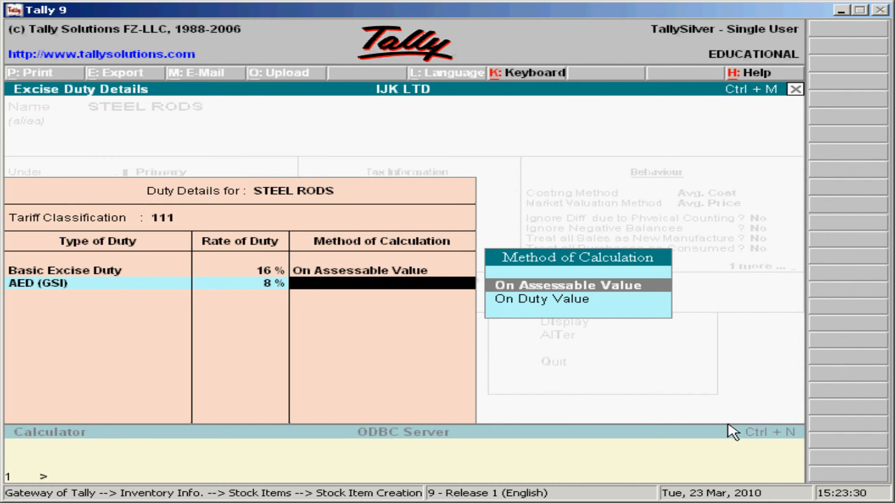
key("Return")
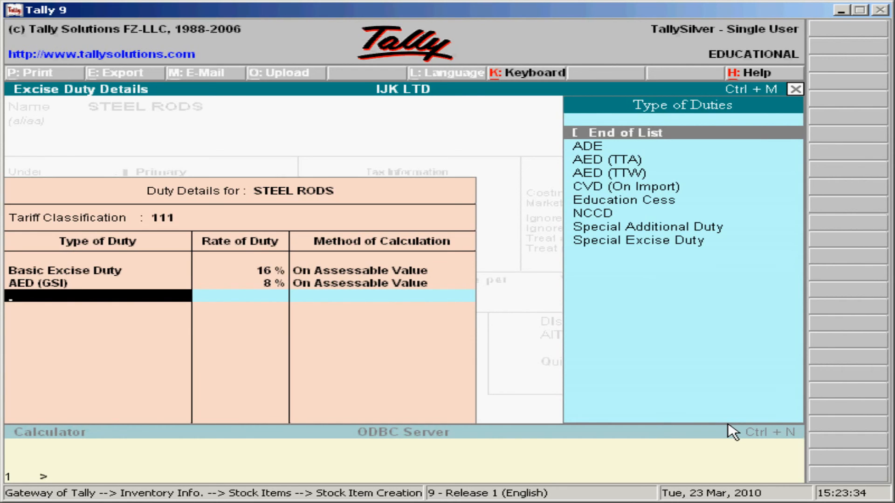
Add Education Cess at 2 %, calculated On Duty Value, and finish the excise duty details
key("Down")
key("Down")
key("Down")
key("Down")
key("Down")
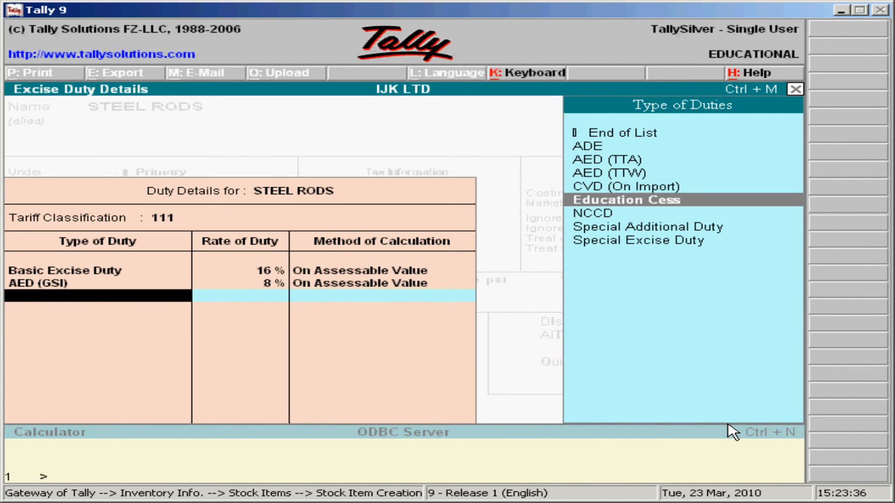
key("Return")
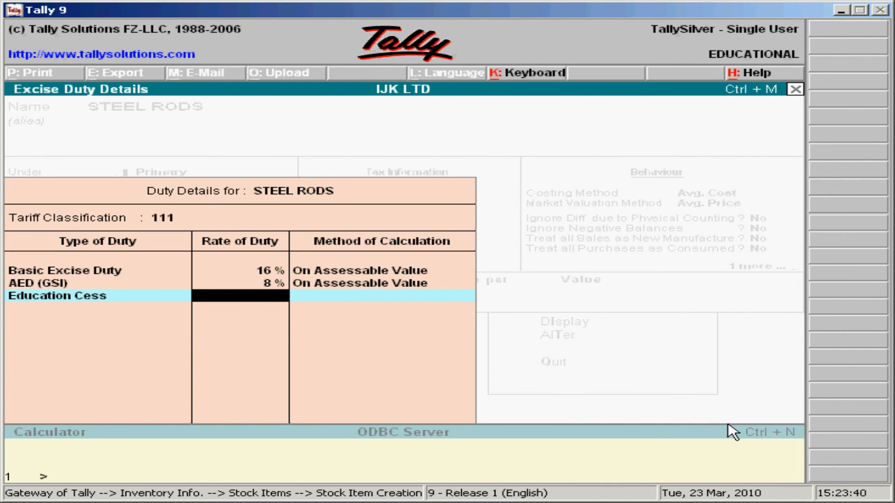
type("2 %")
key("Return")
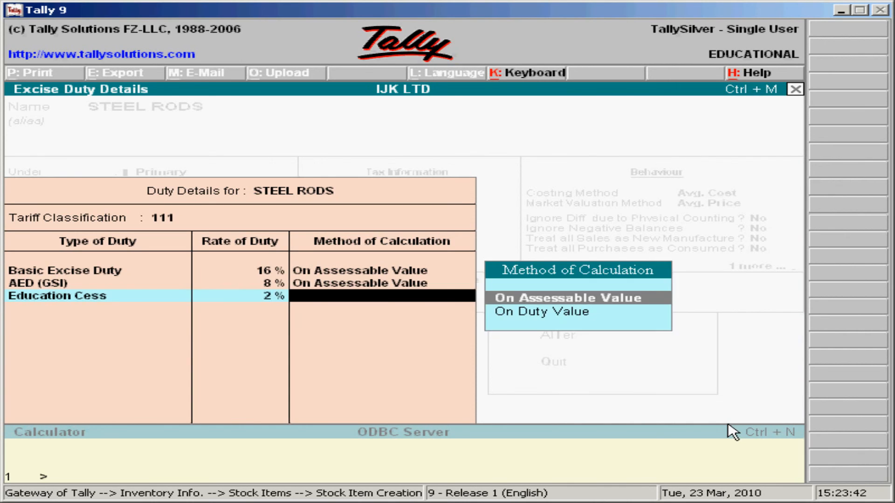
key("Down")
key("Return")
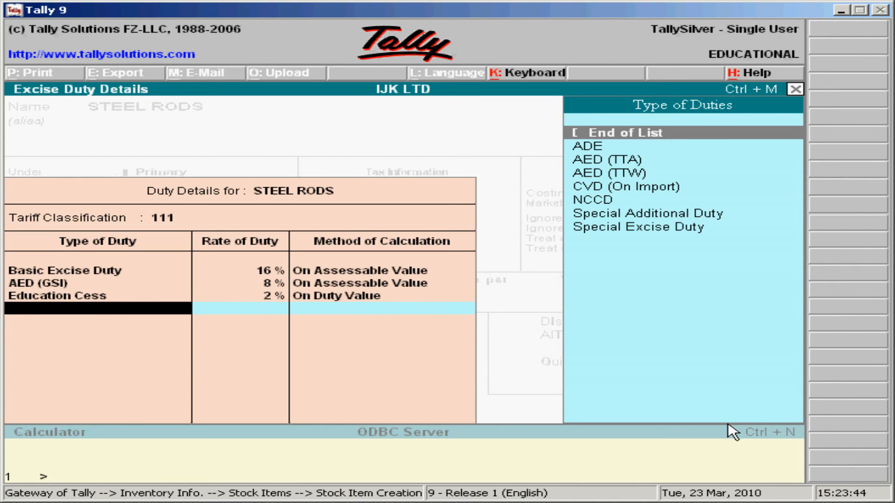
key("Return")
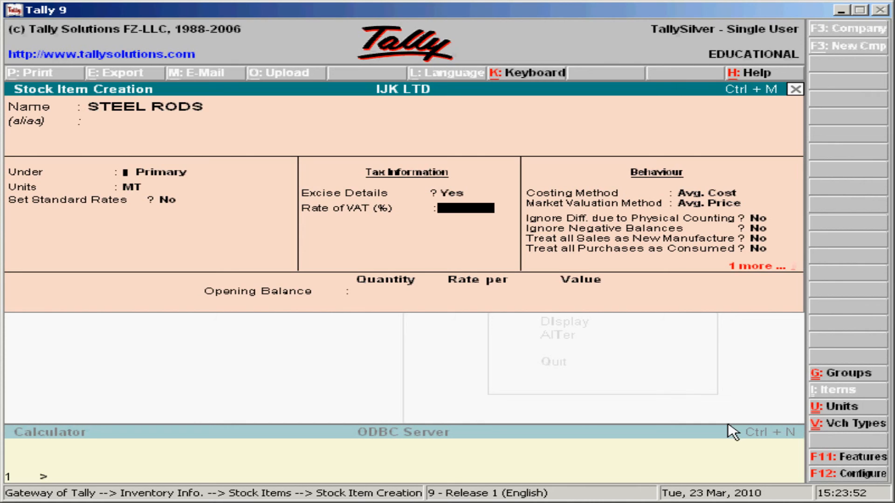
Leave the VAT rate at 0, keep the default behaviour settings and an empty opening balance, and save the STEEL RODS item
key("Return")
key("Return")
key("Return")
key("Return")
key("Return")
key("Return")
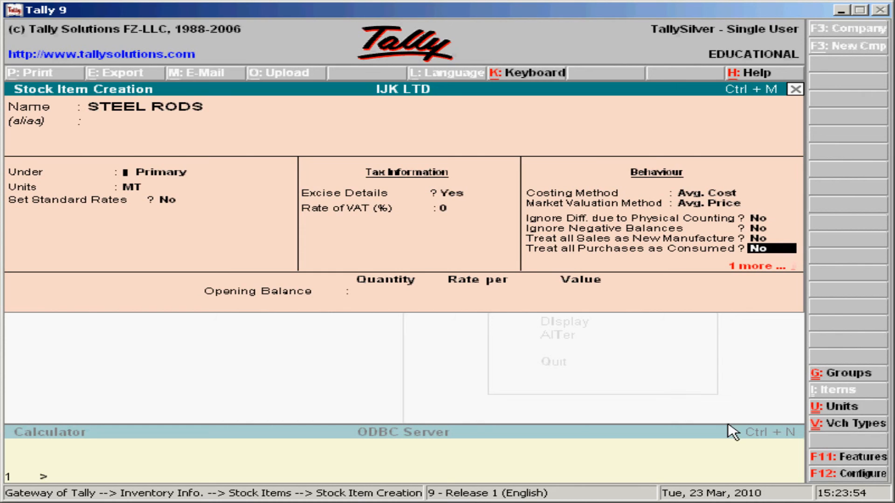
key("Return")
key("Return")
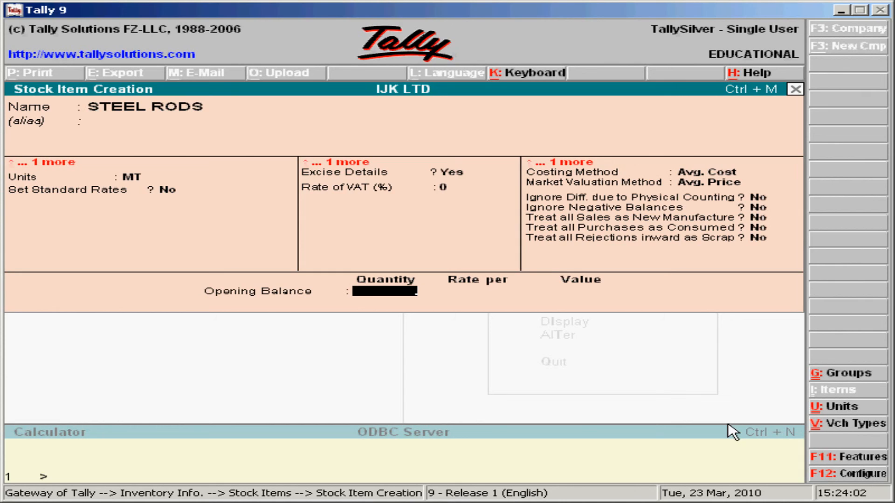
key("Return")
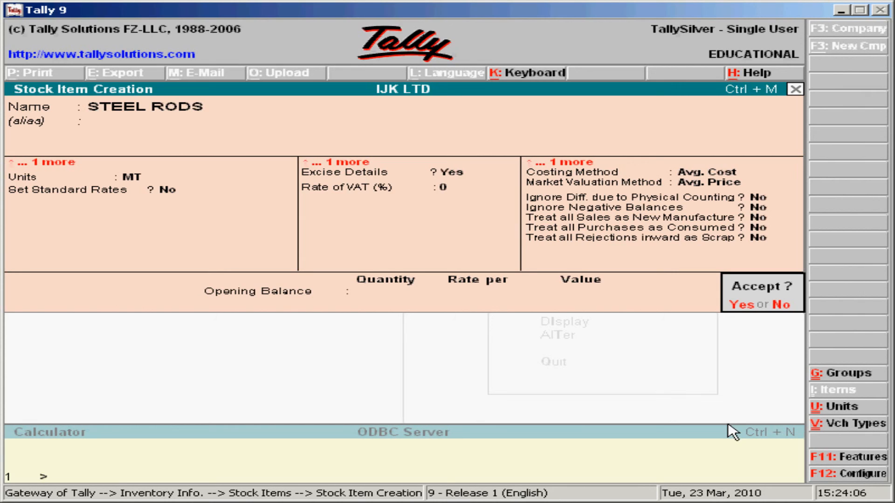
key("y")
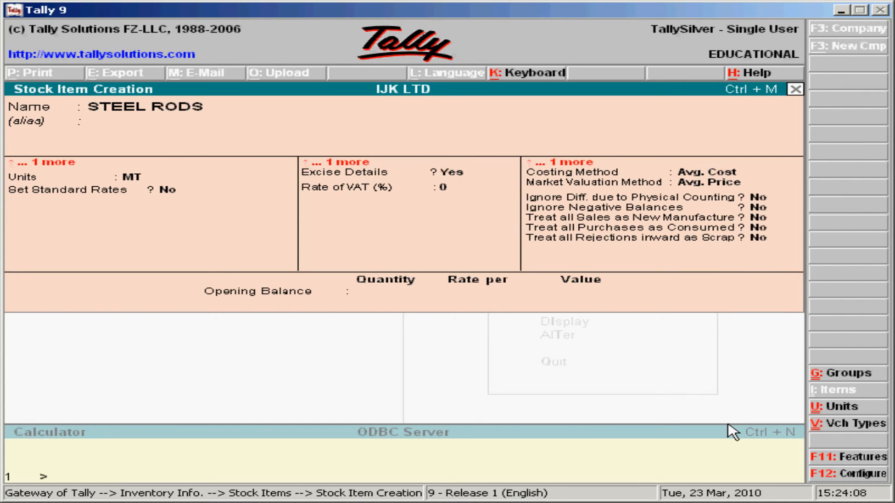